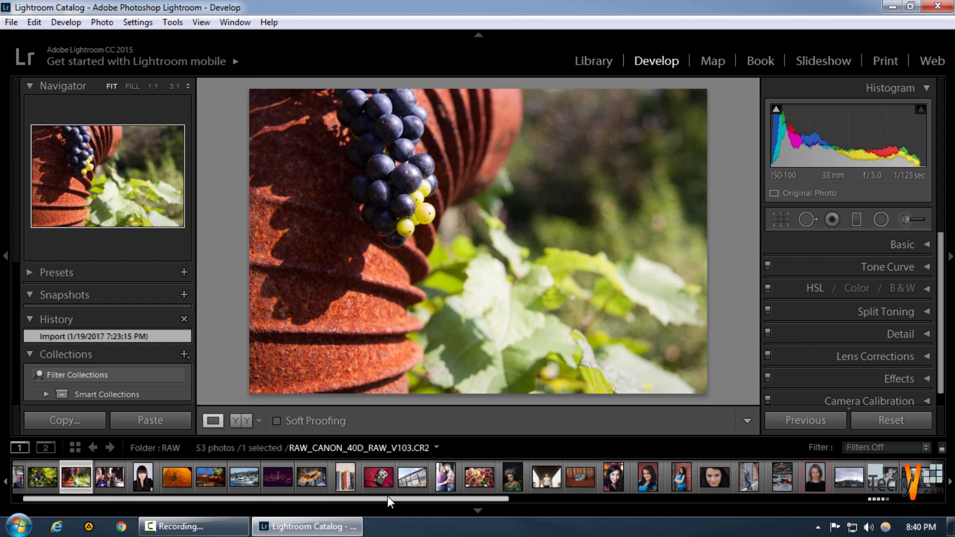
Open the photo of the vintage camera on red fabric and activate the Spot Removal tool
{"action": "left_click", "coordinate": [378, 477]}
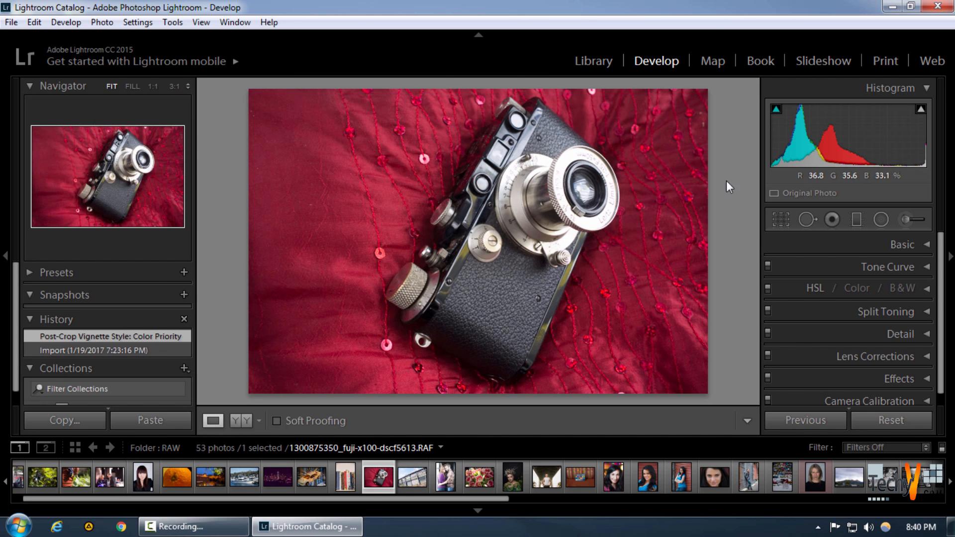
{"action": "left_click", "coordinate": [803, 218]}
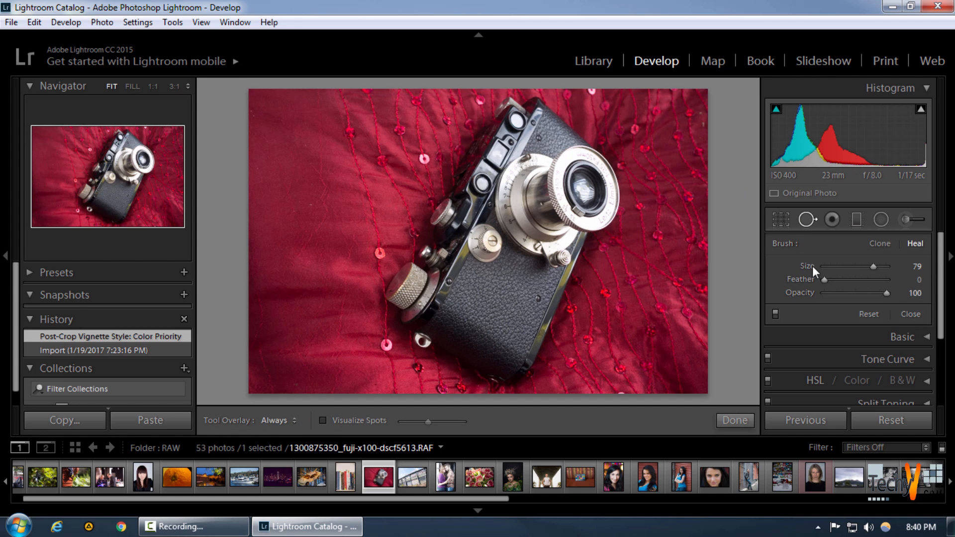
Try a Clone spot removal on a red sequin beside the camera, switch it to Heal, and undo both changes
{"action": "left_click", "coordinate": [880, 244]}
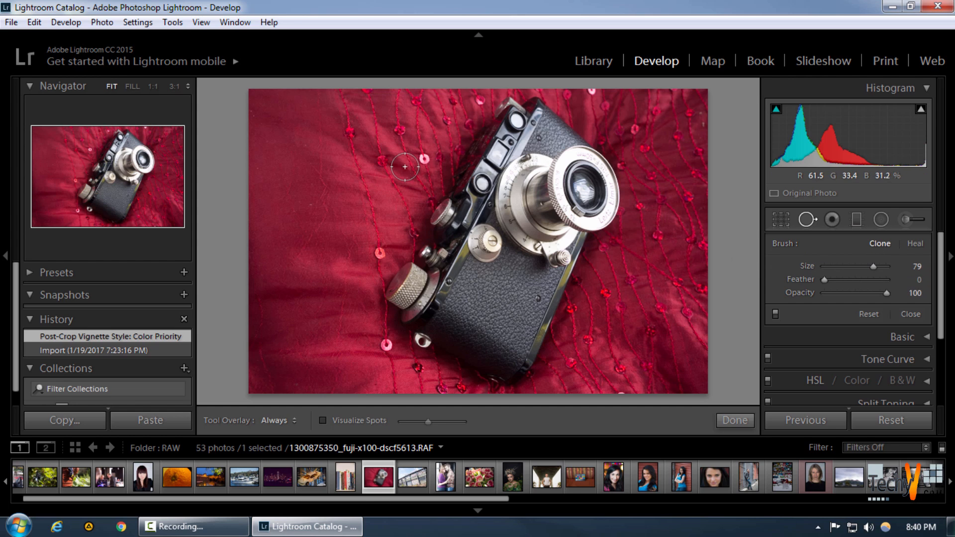
{"action": "left_click", "coordinate": [381, 159]}
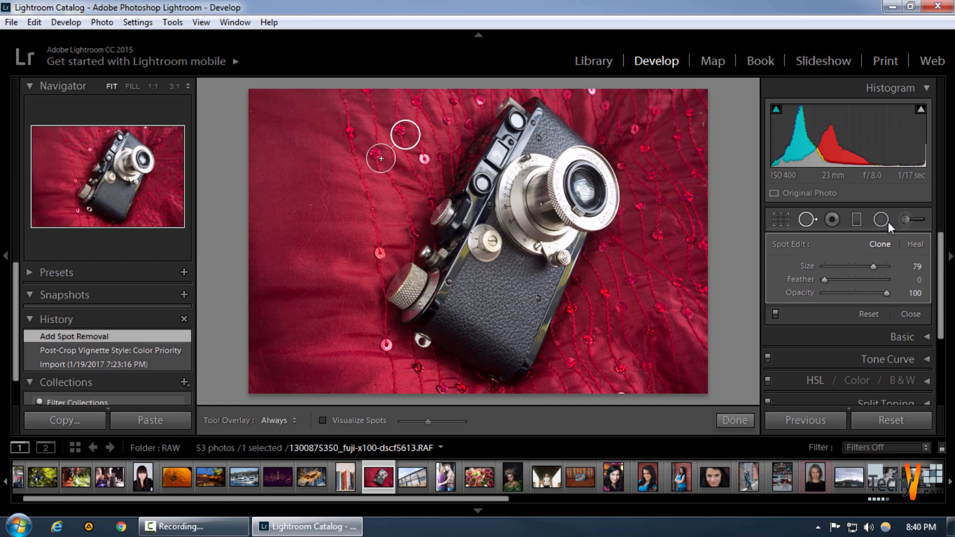
{"action": "left_click", "coordinate": [915, 243]}
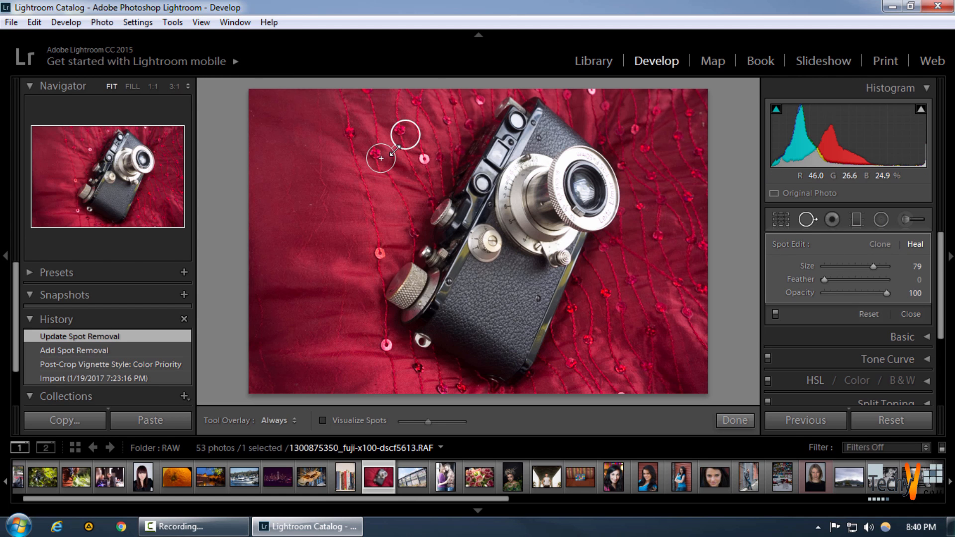
{"action": "key", "text": "ctrl+z"}
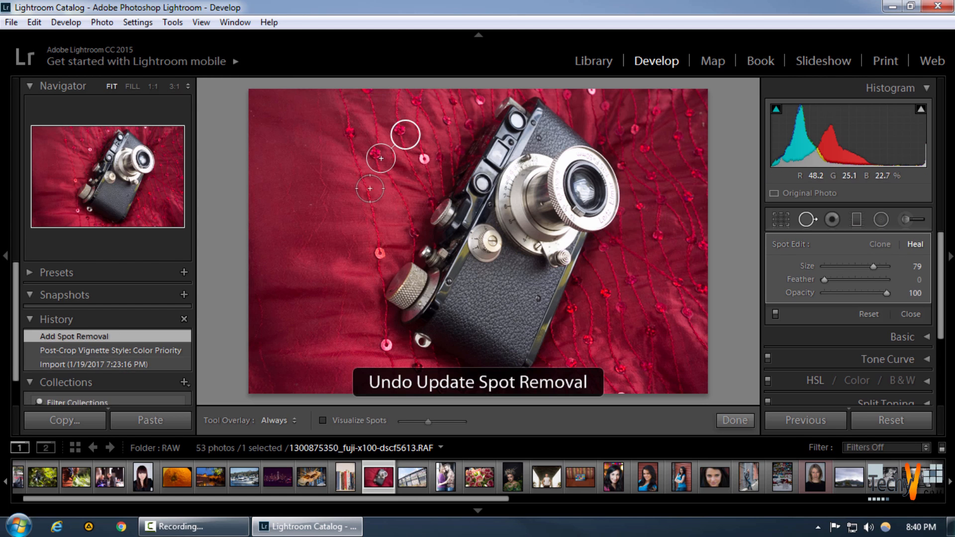
{"action": "key", "text": "ctrl+z"}
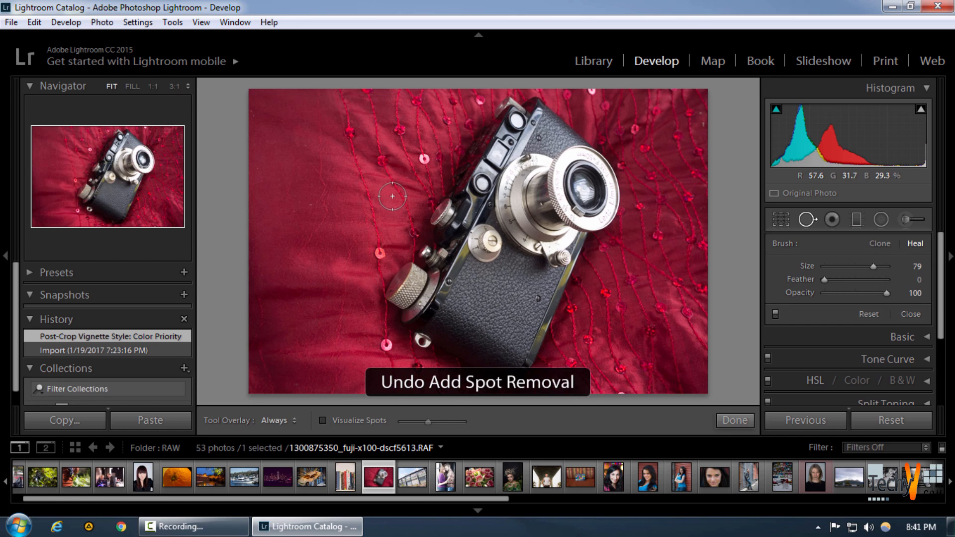
Try a Heal spot on the plain red fabric with its source moved below the target, and undo it
{"action": "left_click", "coordinate": [305, 149]}
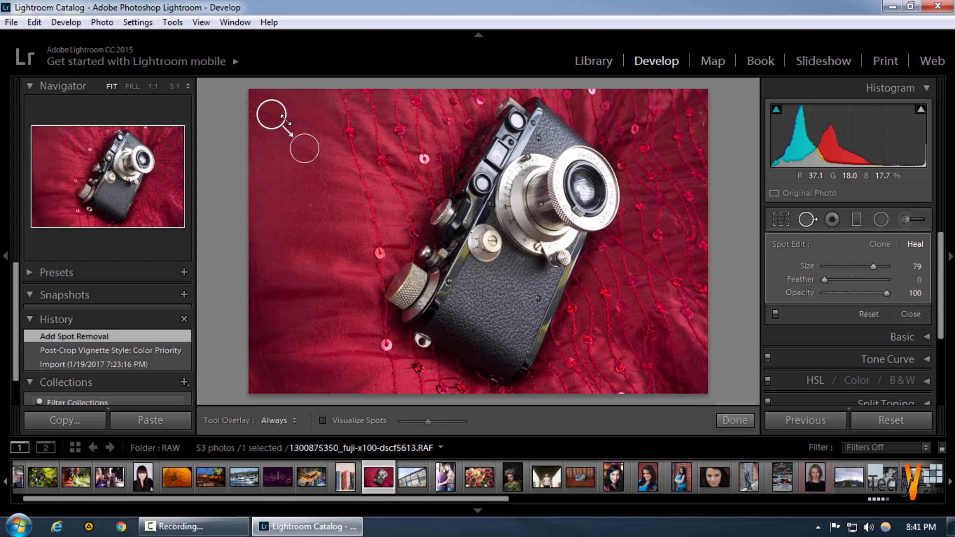
{"action": "mouse_move", "coordinate": [274, 119]}
{"action": "left_mouse_down"}
{"action": "mouse_move", "coordinate": [269, 182]}
{"action": "mouse_move", "coordinate": [337, 207]}
{"action": "mouse_move", "coordinate": [312, 222]}
{"action": "mouse_move", "coordinate": [301, 216]}
{"action": "left_mouse_up"}
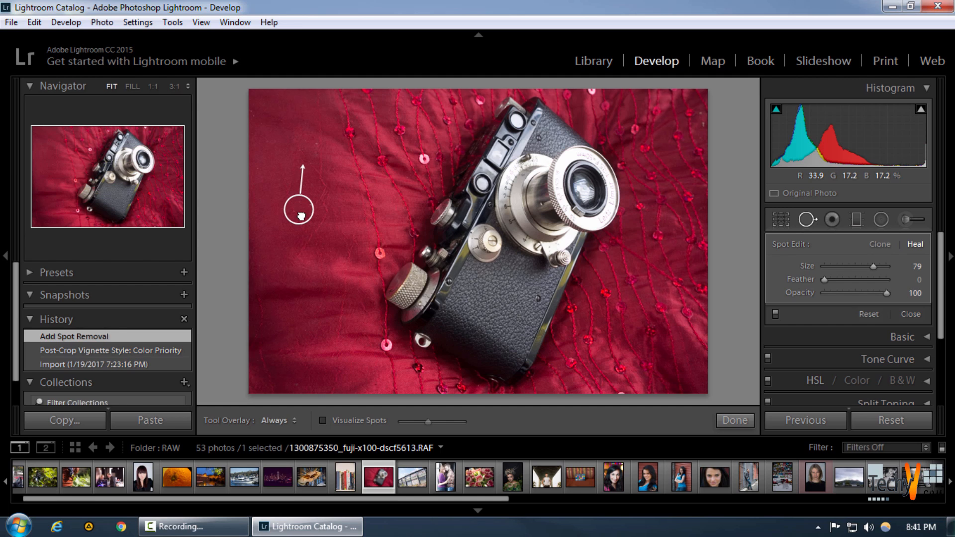
{"action": "left_click_drag", "start_coordinate": [301, 216], "coordinate": [301, 216]}
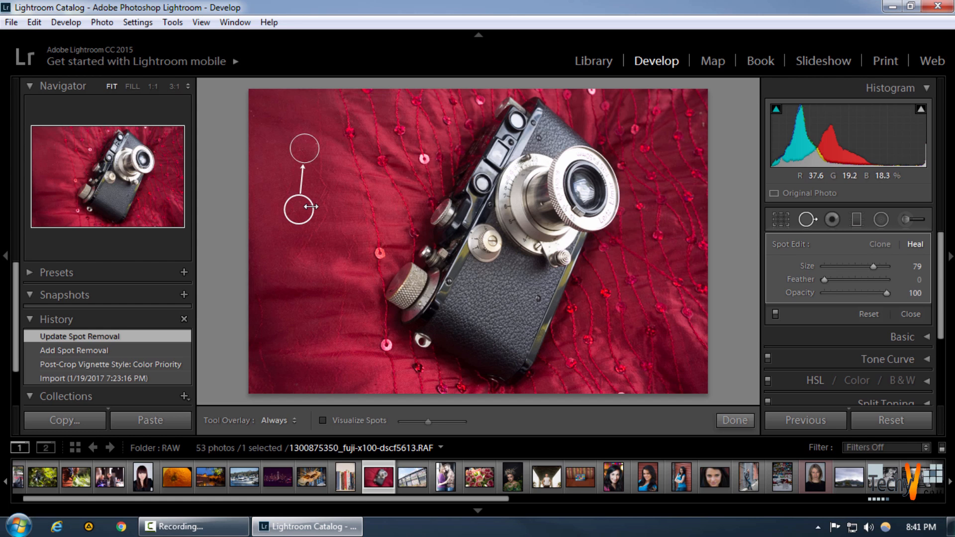
{"action": "key", "text": "ctrl+z"}
{"action": "key", "text": "ctrl+z"}
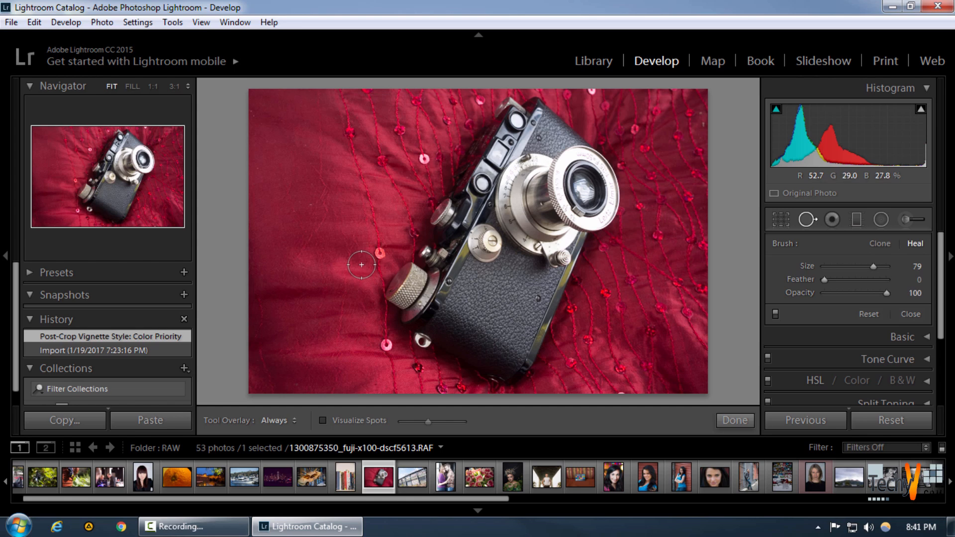
Turn on Visualize Spots and lower its threshold so the dust specks on the fabric stand out at 1:1
{"action": "left_click", "coordinate": [323, 421]}
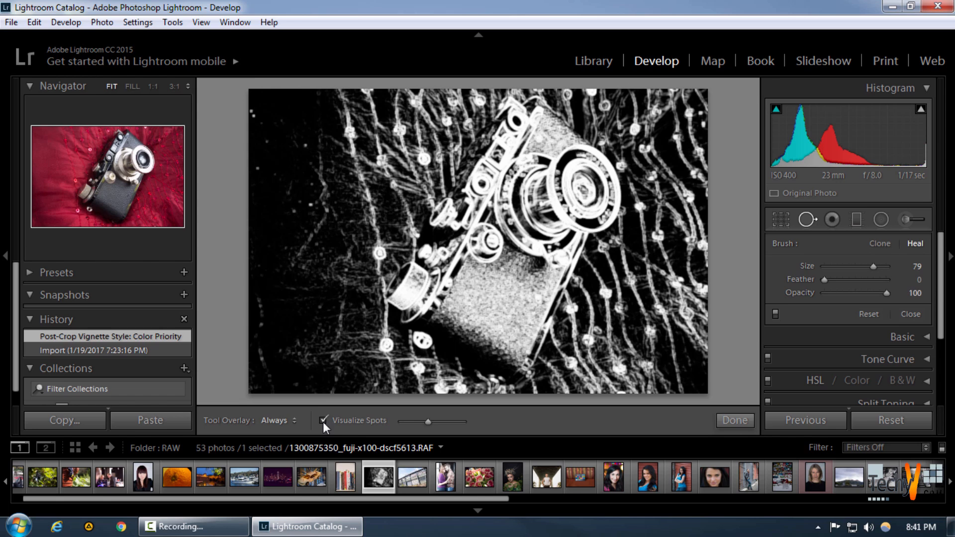
{"action": "scroll", "coordinate": [306, 145], "scroll_direction": "down", "scroll_amount": 2}
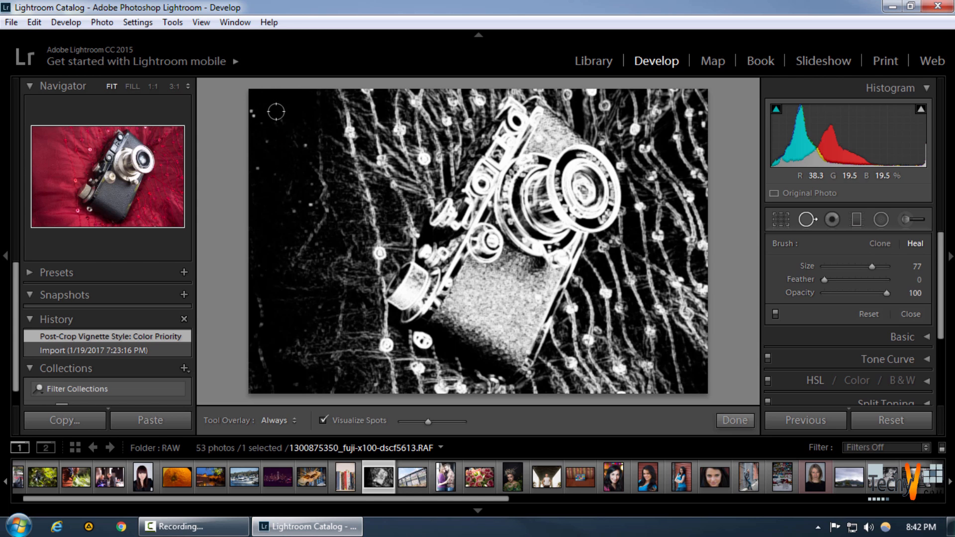
{"action": "key", "text": "space"}
{"action": "left_click", "coordinate": [257, 117]}
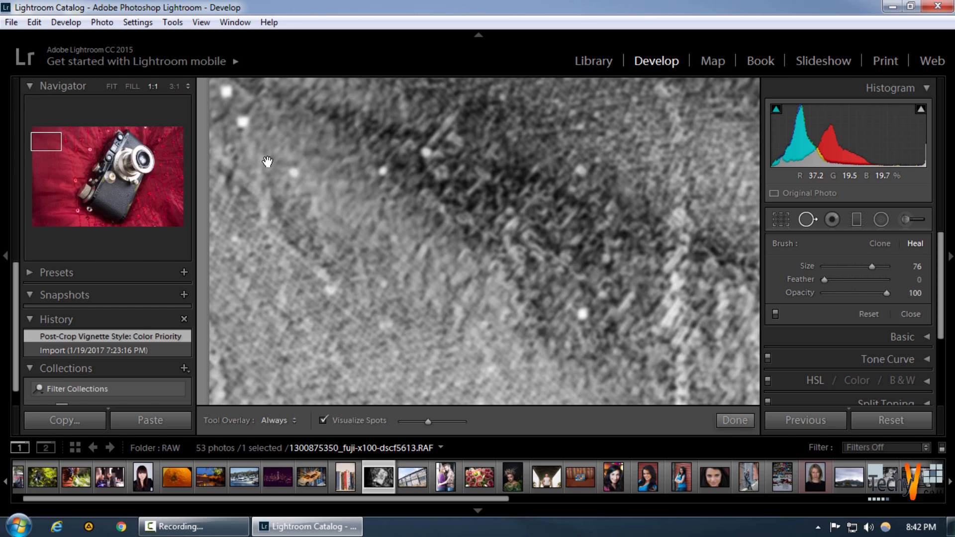
{"action": "left_click_drag", "start_coordinate": [267, 164], "coordinate": [315, 280]}
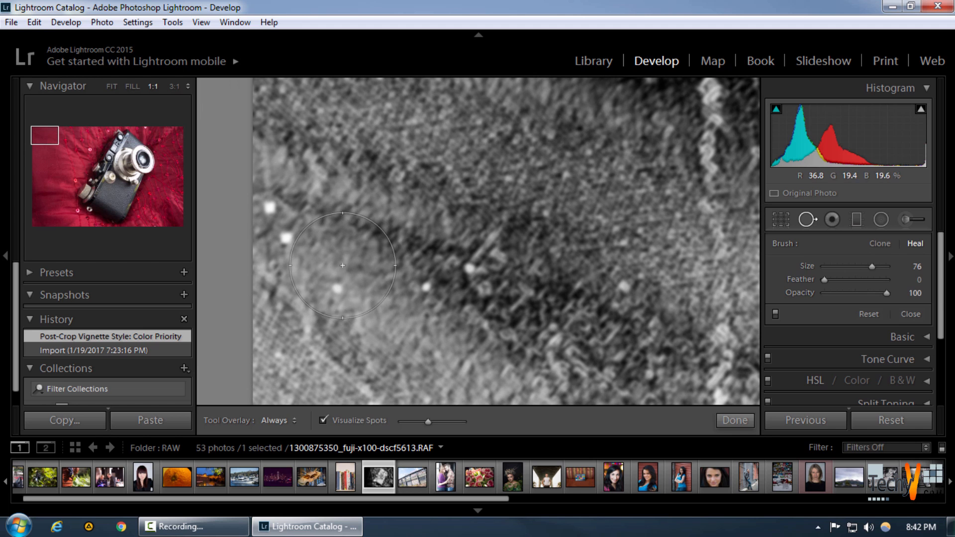
{"action": "left_click_drag", "start_coordinate": [463, 282], "coordinate": [332, 128]}
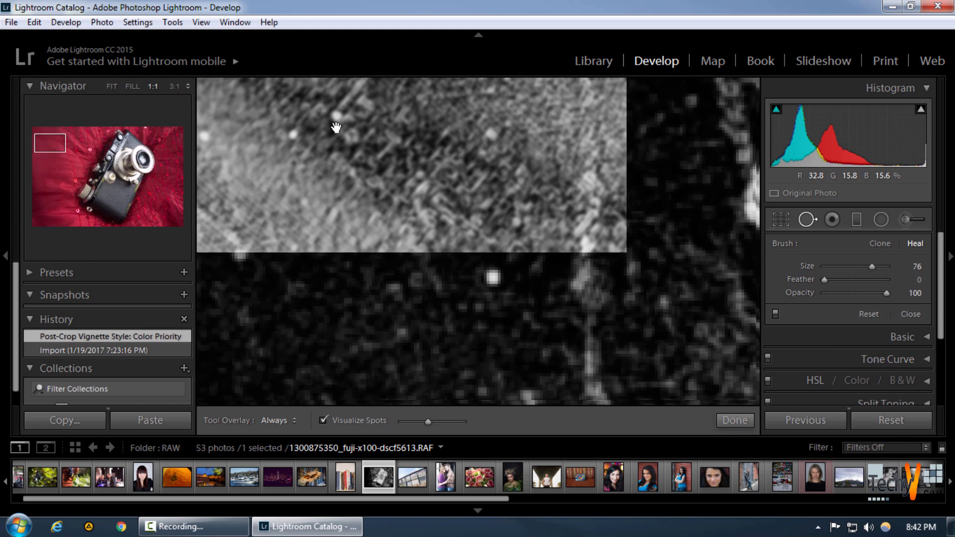
{"action": "left_click_drag", "start_coordinate": [493, 305], "coordinate": [555, 383]}
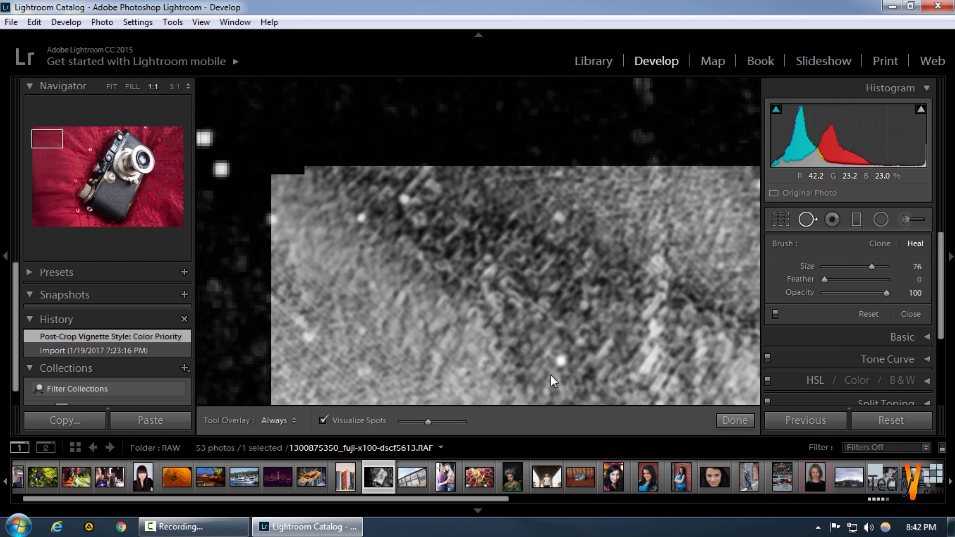
{"action": "left_click_drag", "start_coordinate": [419, 245], "coordinate": [500, 299]}
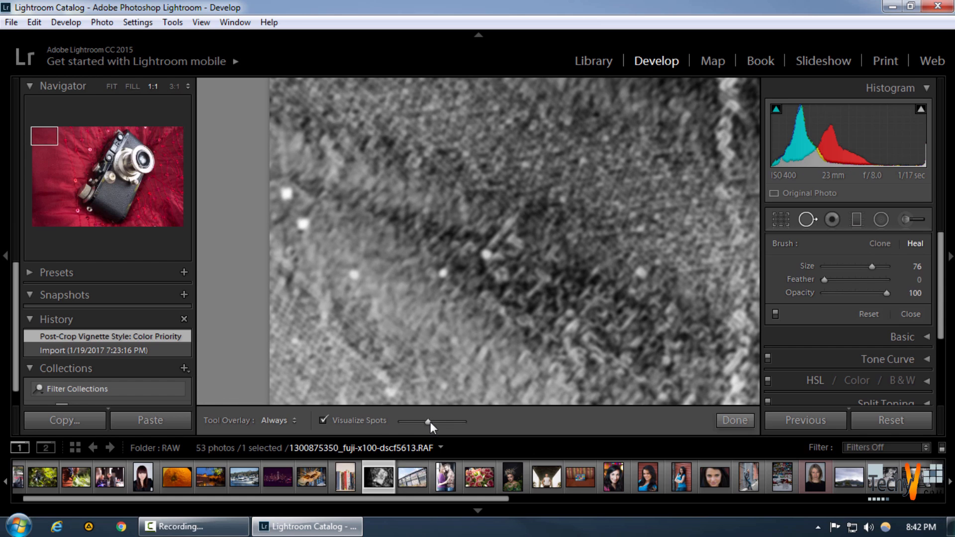
{"action": "left_click_drag", "start_coordinate": [431, 422], "coordinate": [410, 424]}
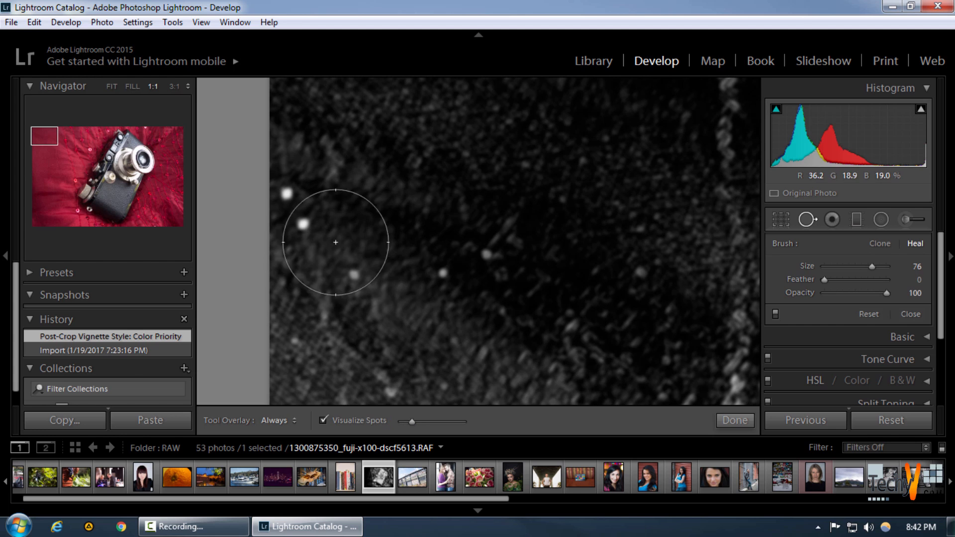
Compare the fabric near the photo's left edge with Visualize Spots on and off
{"action": "left_click", "coordinate": [323, 421]}
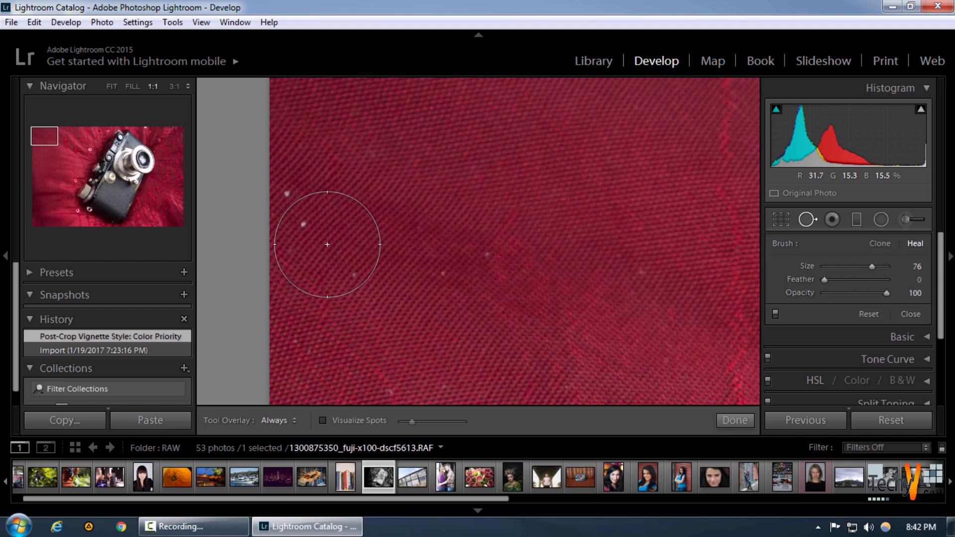
{"action": "key", "text": "z"}
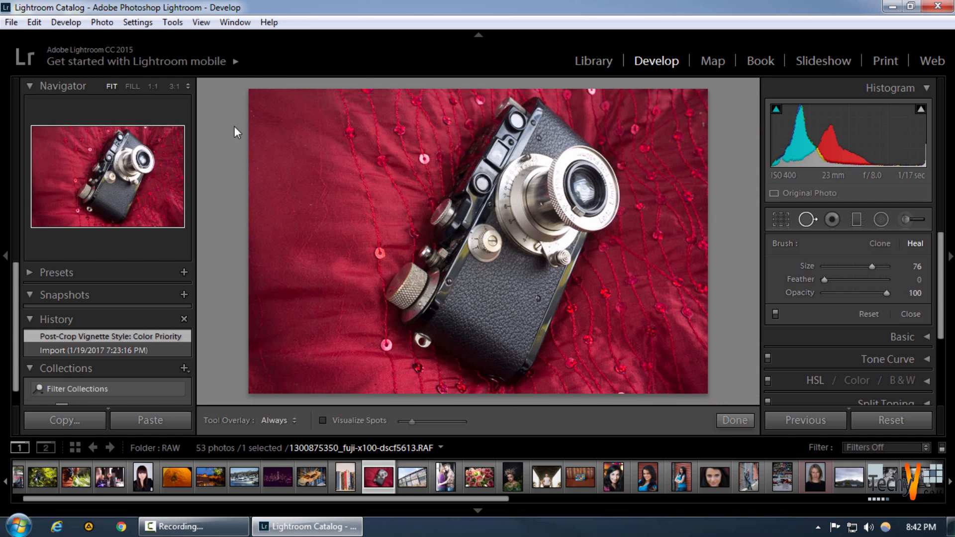
{"action": "left_click", "coordinate": [354, 421]}
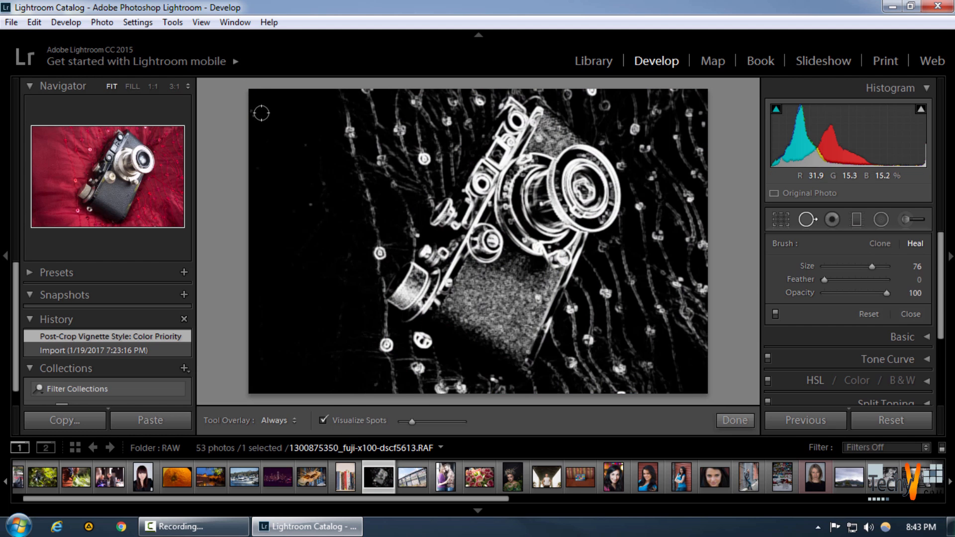
{"action": "key", "text": "z"}
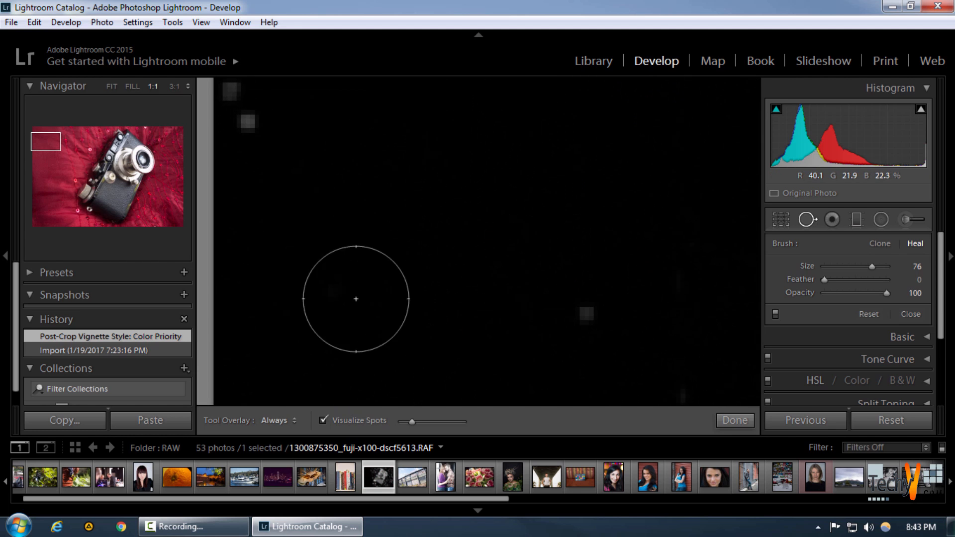
{"action": "left_click", "coordinate": [363, 421]}
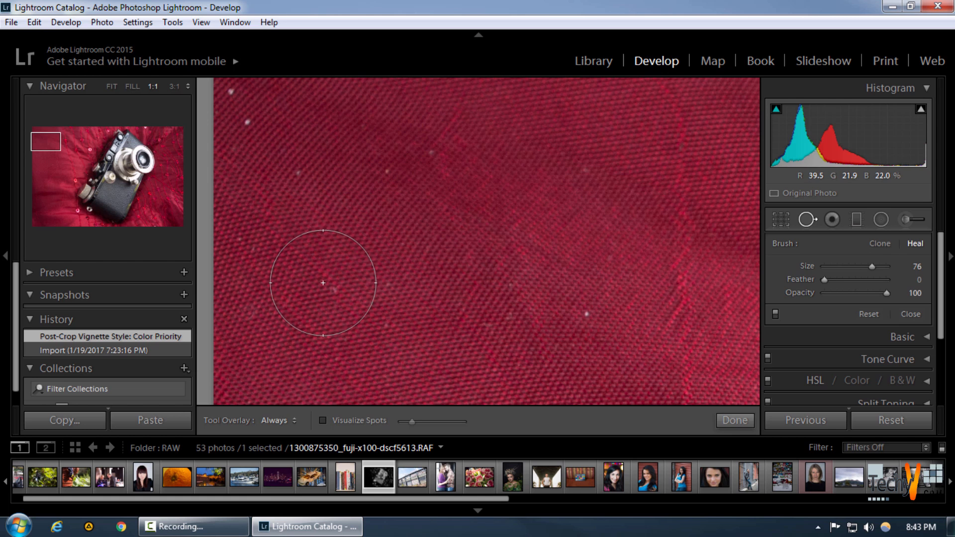
Reduce the healing brush size to 39 for the white specks near the photo's left edge
{"action": "left_click_drag", "start_coordinate": [298, 177], "coordinate": [321, 269]}
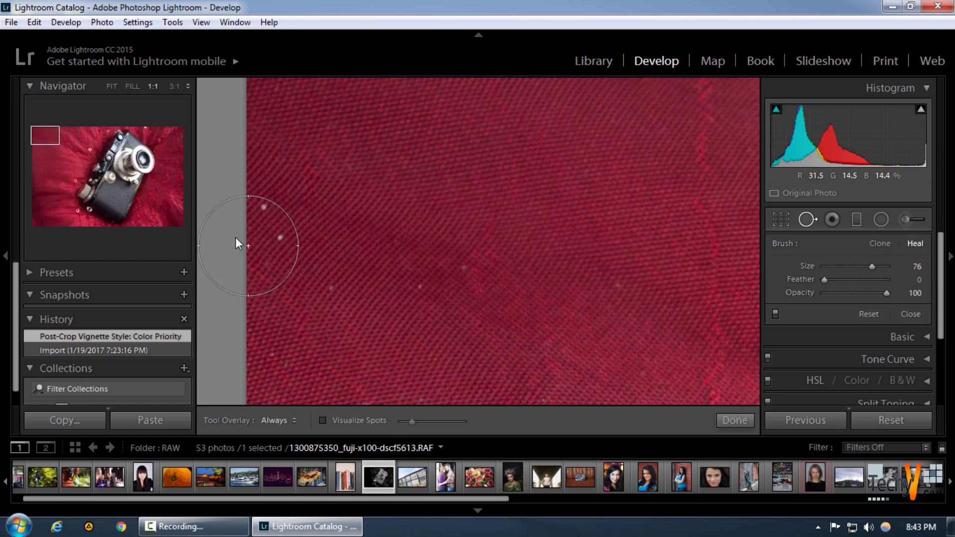
{"action": "scroll", "coordinate": [270, 203], "scroll_direction": "down", "scroll_amount": 6}
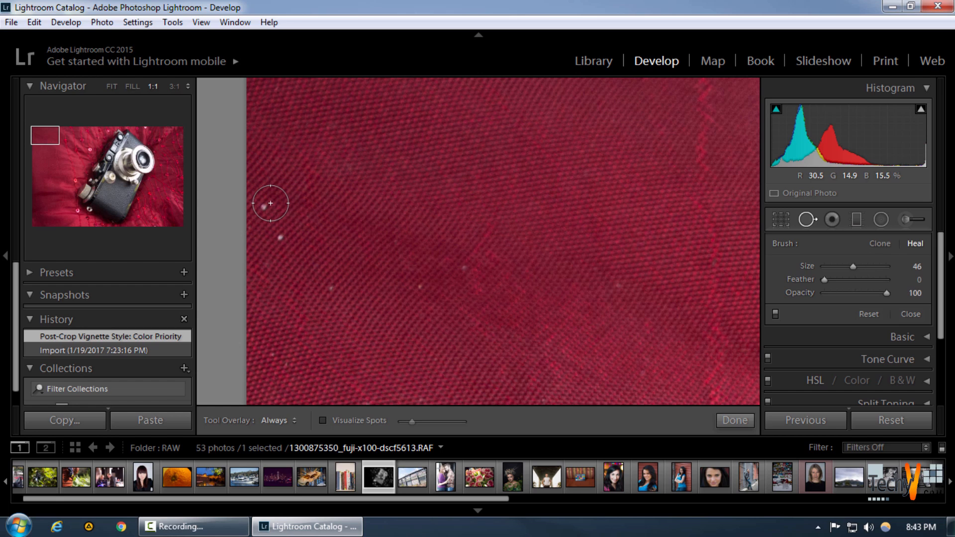
{"action": "scroll", "coordinate": [268, 203], "scroll_direction": "down", "scroll_amount": 2}
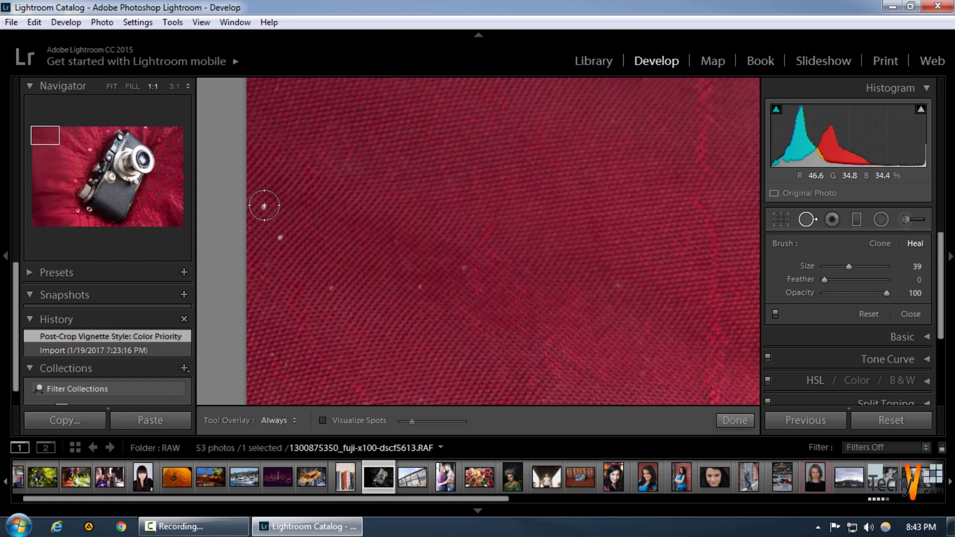
Try healing the uppermost white speck with a slightly shifted source area, and undo the spot removal
{"action": "left_click", "coordinate": [264, 206]}
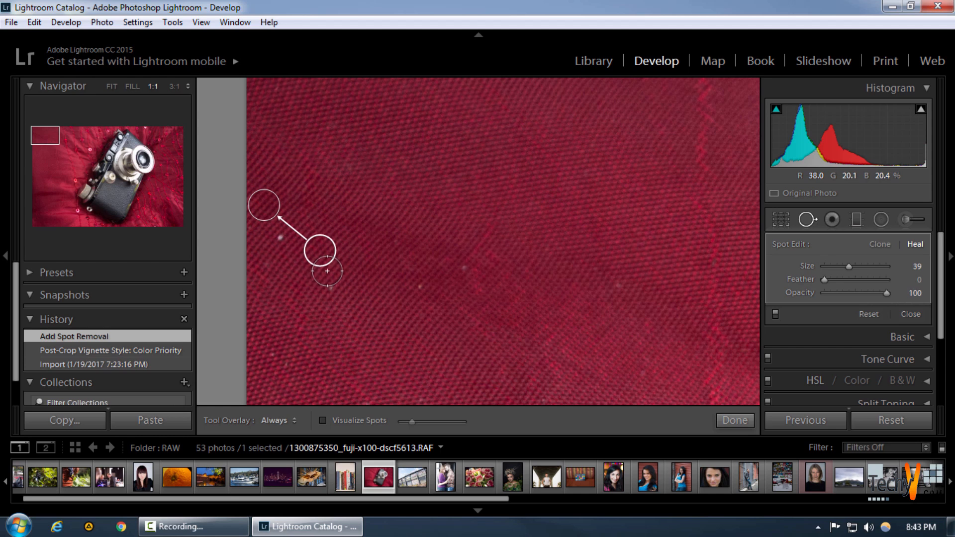
{"action": "mouse_move", "coordinate": [325, 258]}
{"action": "left_mouse_down"}
{"action": "mouse_move", "coordinate": [369, 179]}
{"action": "mouse_move", "coordinate": [363, 214]}
{"action": "mouse_move", "coordinate": [324, 254]}
{"action": "left_mouse_up"}
{"action": "key", "text": "ctrl+z"}
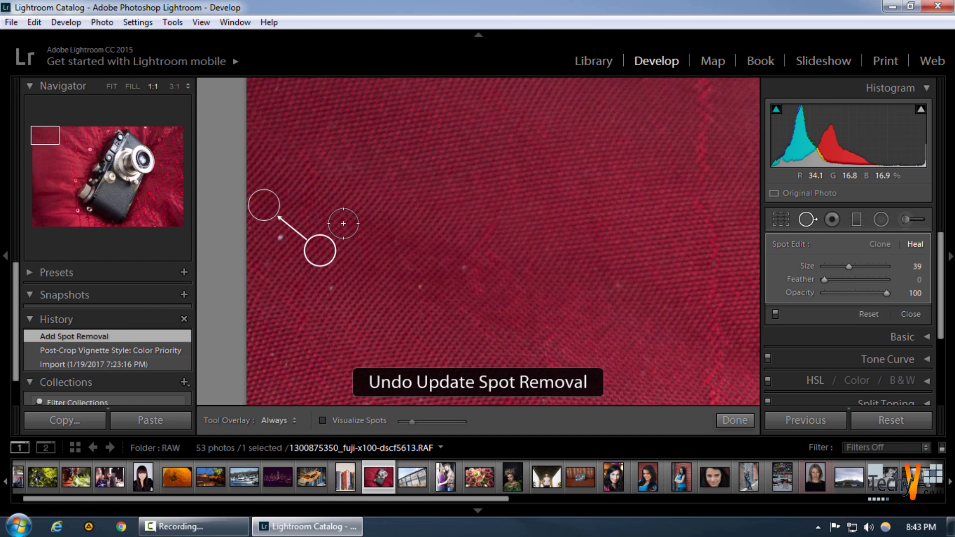
{"action": "key", "text": "ctrl+z"}
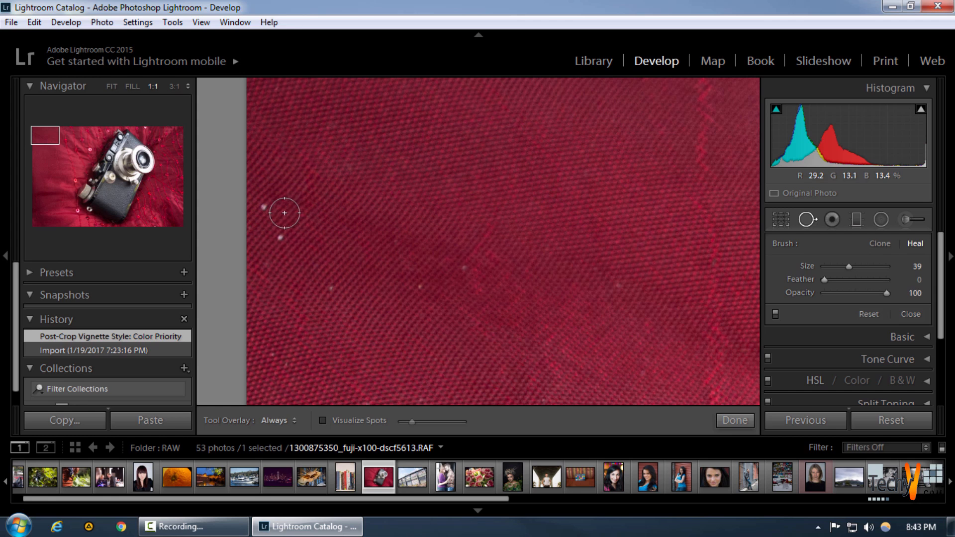
Heal the two bright specks near the photo's left edge and the faint speck farther right on the fabric
{"action": "left_click", "coordinate": [267, 208]}
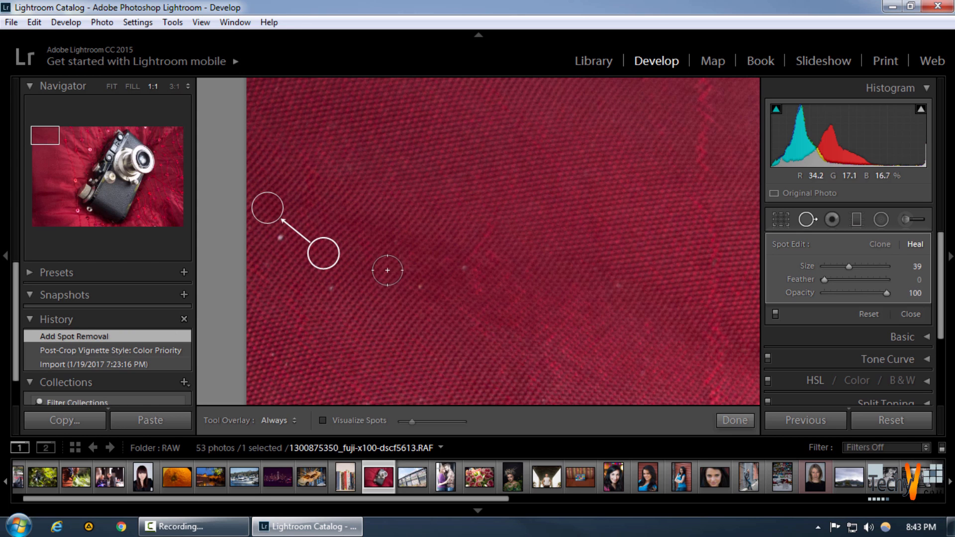
{"action": "left_click", "coordinate": [736, 422]}
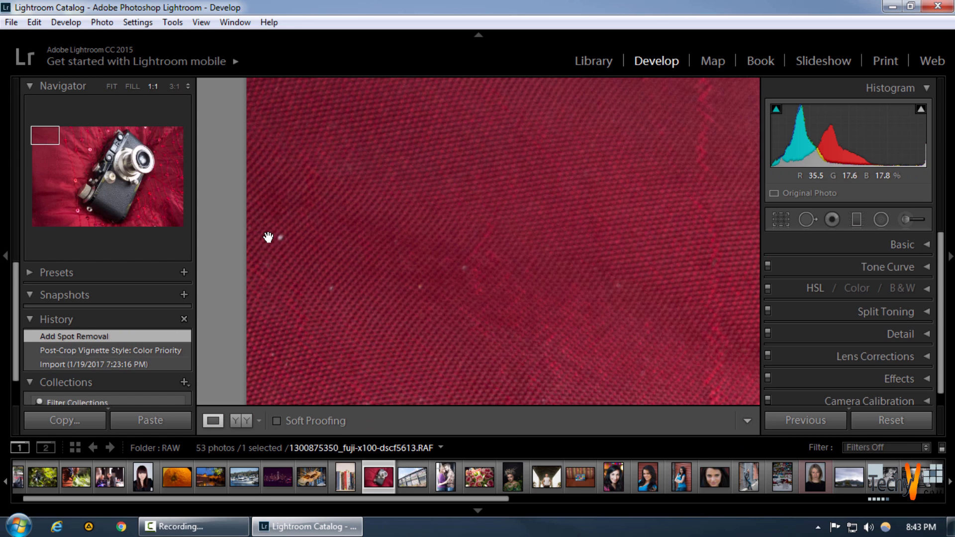
{"action": "left_click", "coordinate": [805, 214]}
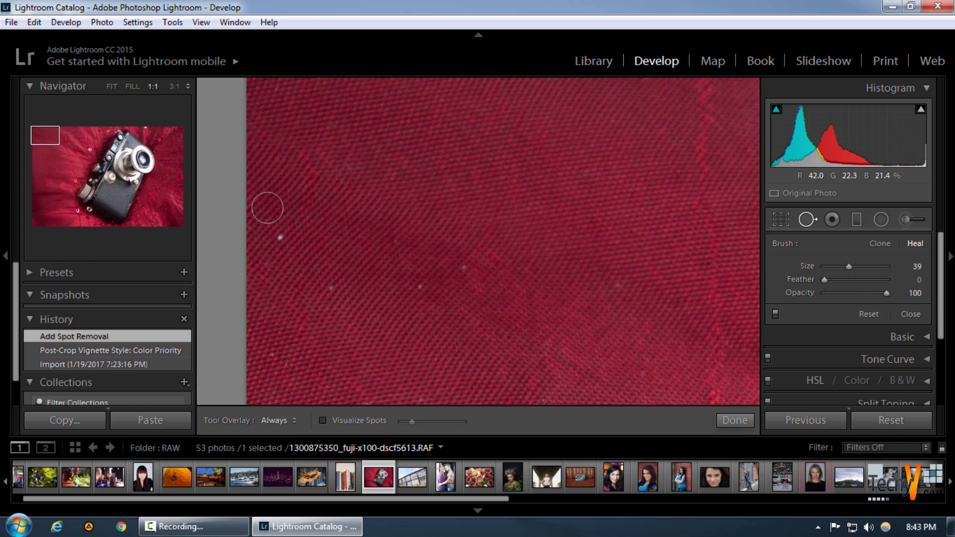
{"action": "left_click", "coordinate": [281, 237]}
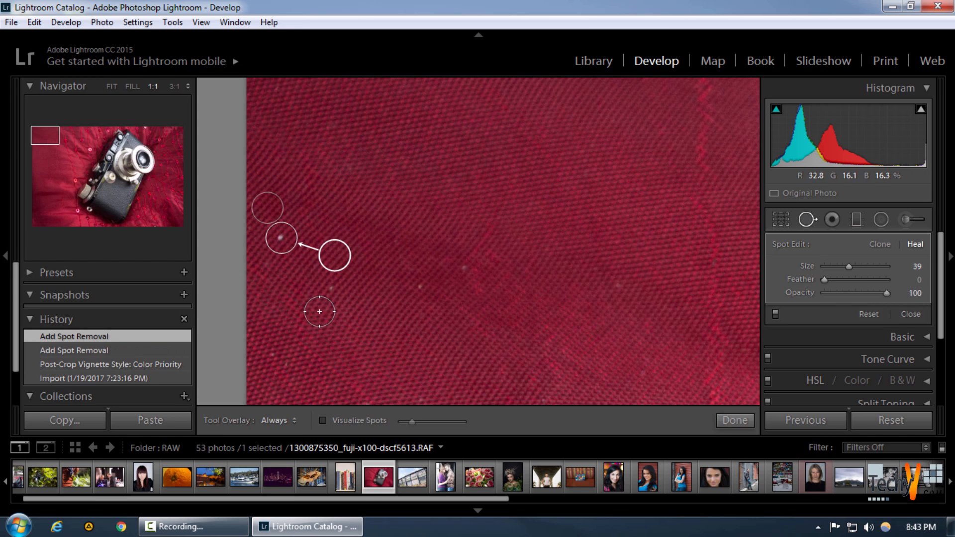
{"action": "left_click", "coordinate": [420, 292]}
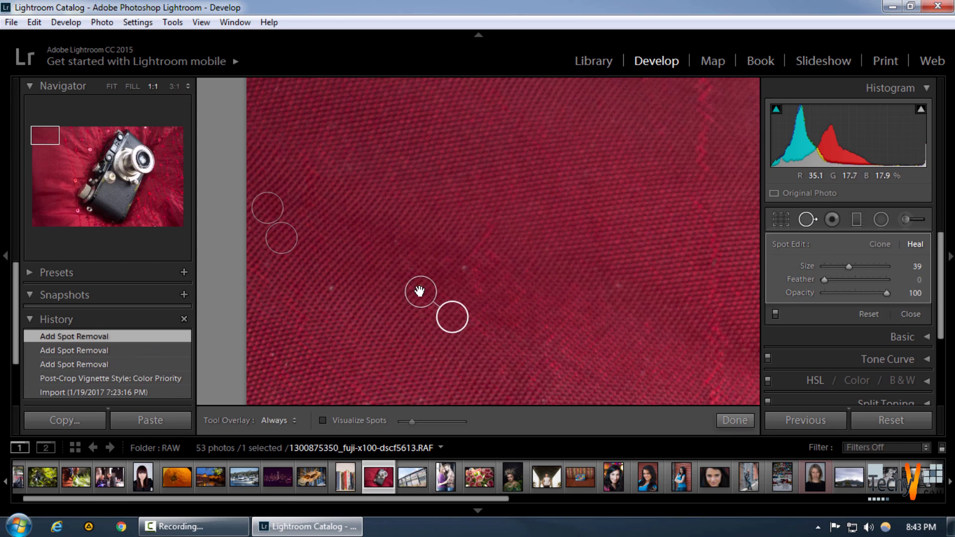
Heal the remaining faint white specks on the fabric in the photo's upper-left area, including those farther right and below the first repairs
{"action": "left_click", "coordinate": [474, 269]}
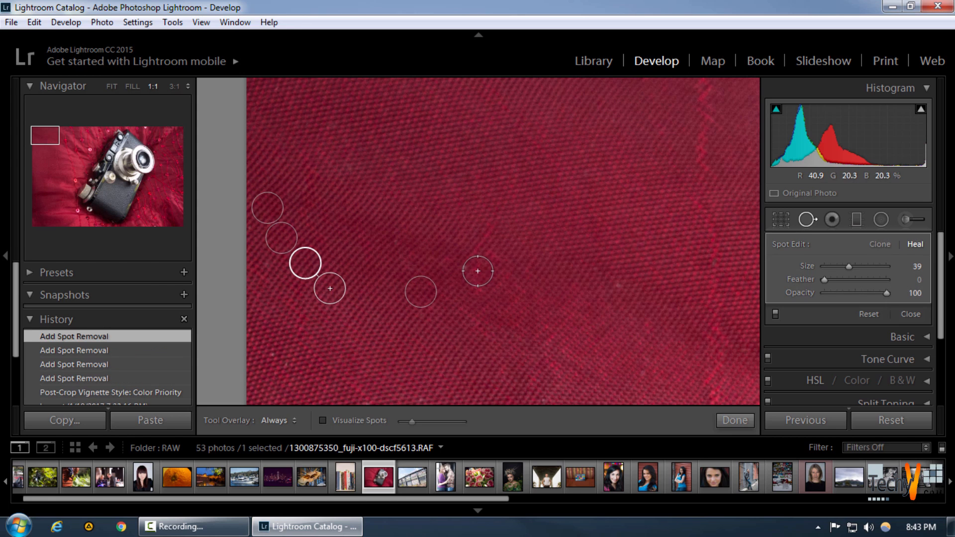
{"action": "left_click", "coordinate": [473, 268]}
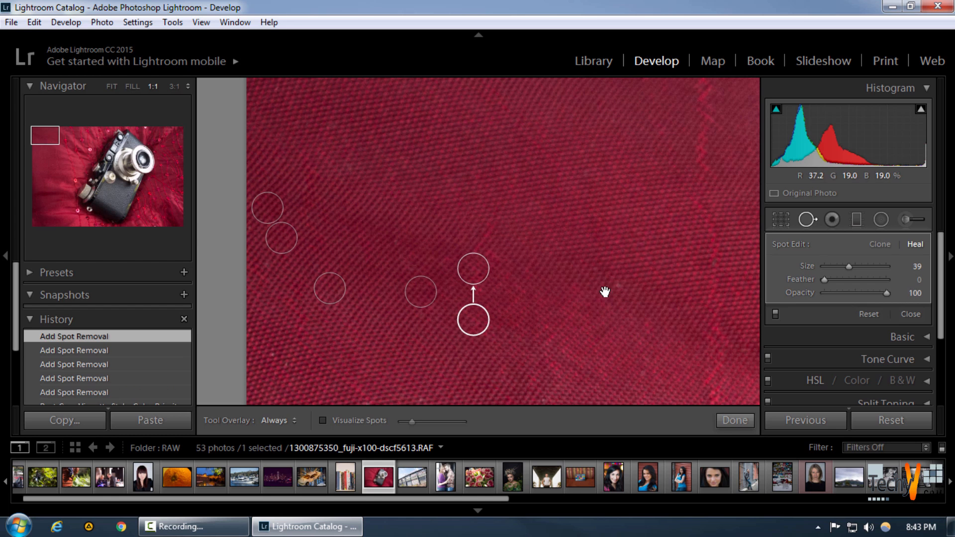
{"action": "left_click_drag", "start_coordinate": [604, 292], "coordinate": [486, 152]}
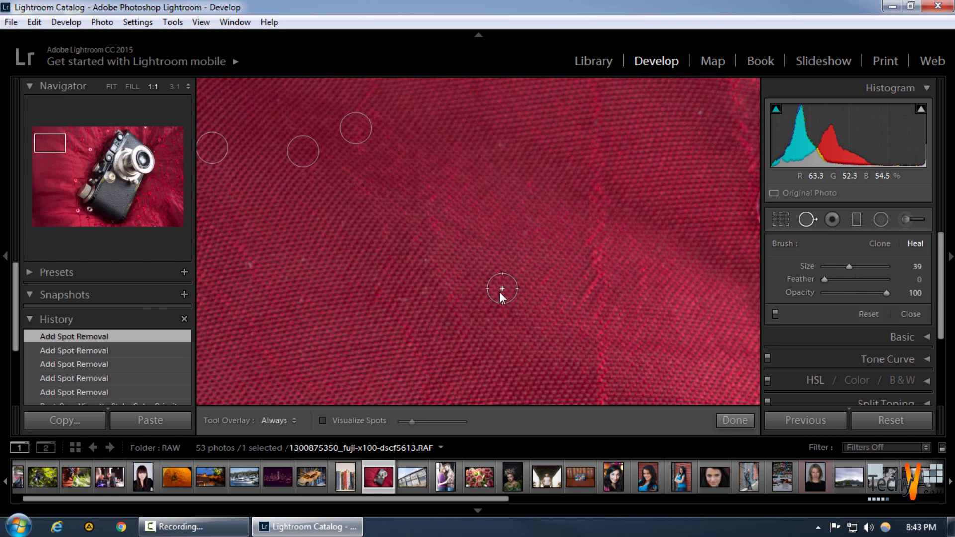
{"action": "left_click", "coordinate": [502, 292]}
{"action": "left_click", "coordinate": [249, 268]}
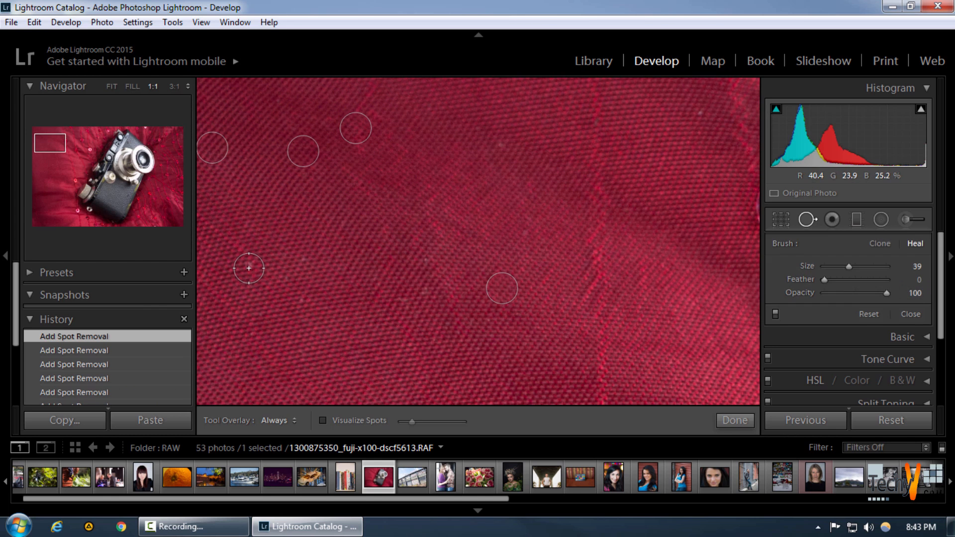
Turn on Visualize Spots and heal the three bright specks near the photo's left edge, below the earlier repairs
{"action": "left_click_drag", "start_coordinate": [667, 228], "coordinate": [524, 295]}
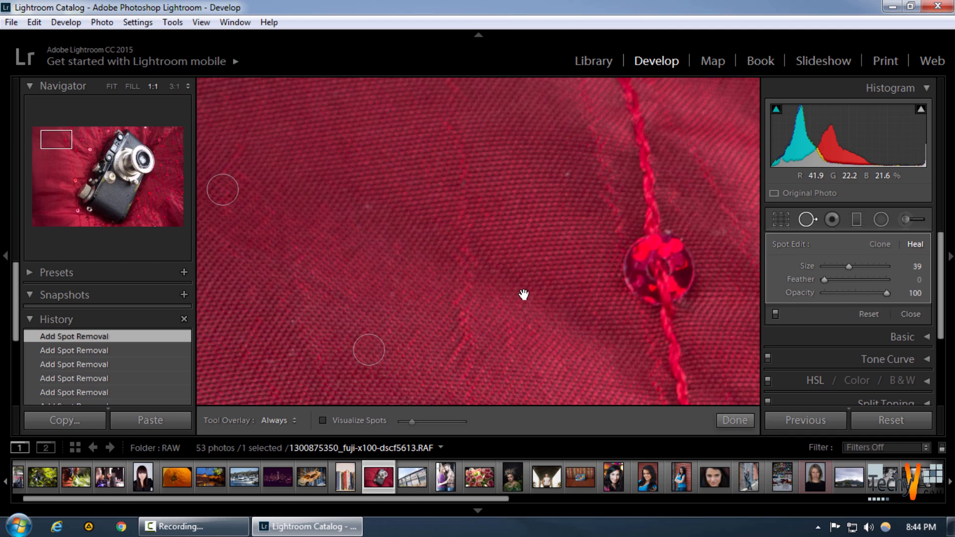
{"action": "left_click", "coordinate": [349, 421]}
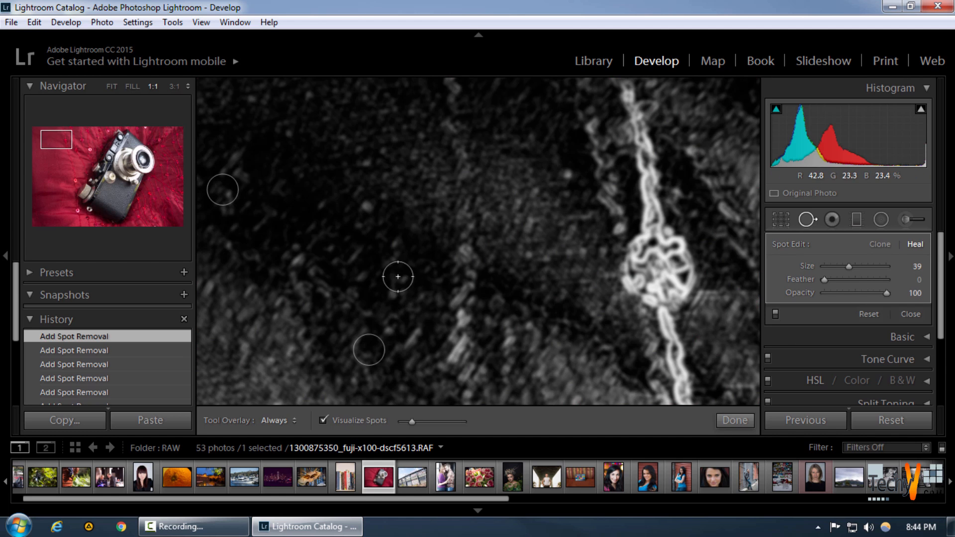
{"action": "left_click_drag", "start_coordinate": [355, 183], "coordinate": [469, 355]}
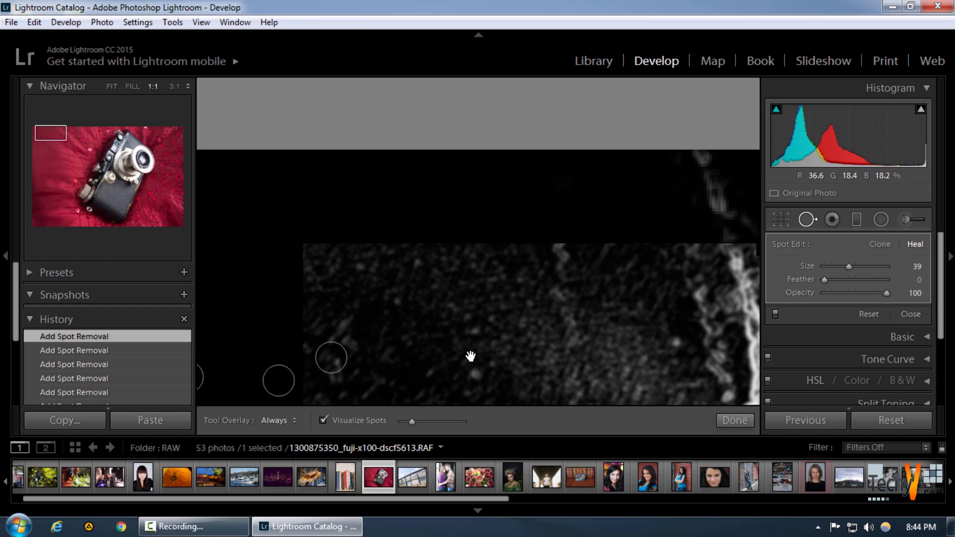
{"action": "left_click_drag", "start_coordinate": [461, 232], "coordinate": [520, 185]}
{"action": "left_click_drag", "start_coordinate": [491, 287], "coordinate": [425, 80]}
{"action": "left_click_drag", "start_coordinate": [391, 298], "coordinate": [482, 159]}
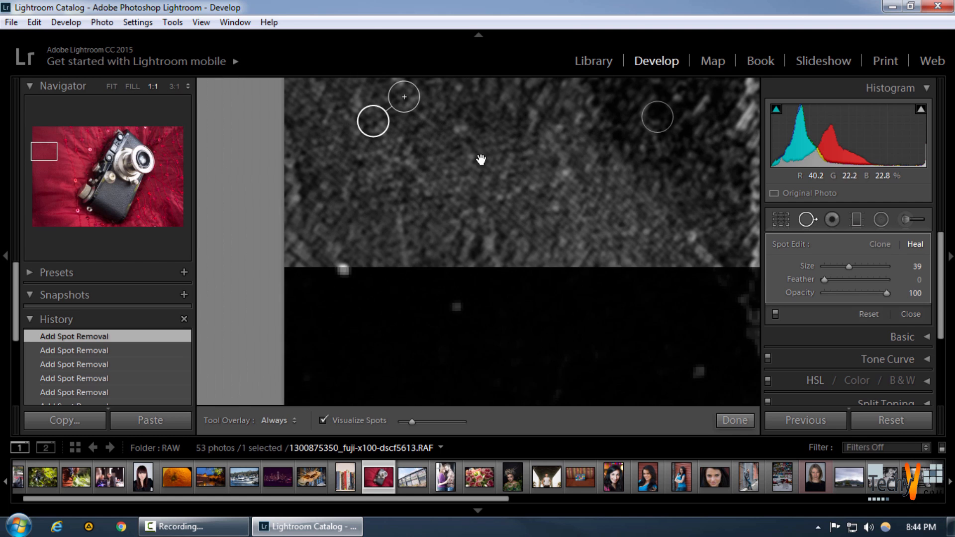
{"action": "left_click", "coordinate": [340, 267]}
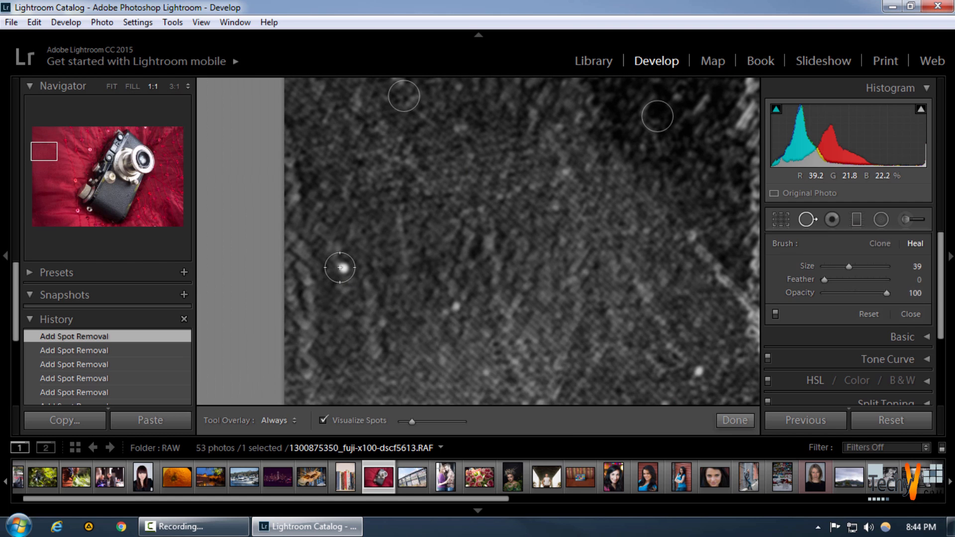
{"action": "left_click", "coordinate": [463, 309]}
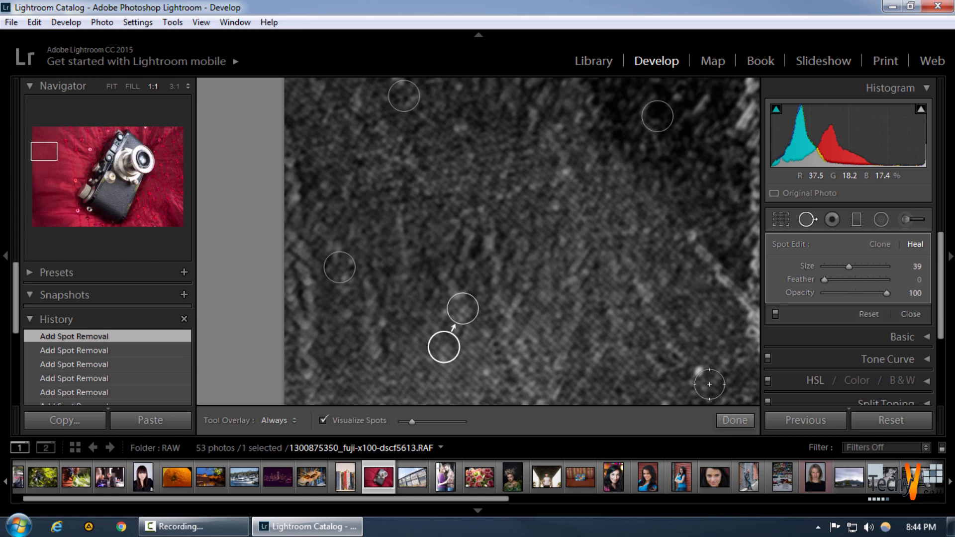
{"action": "left_click", "coordinate": [699, 376]}
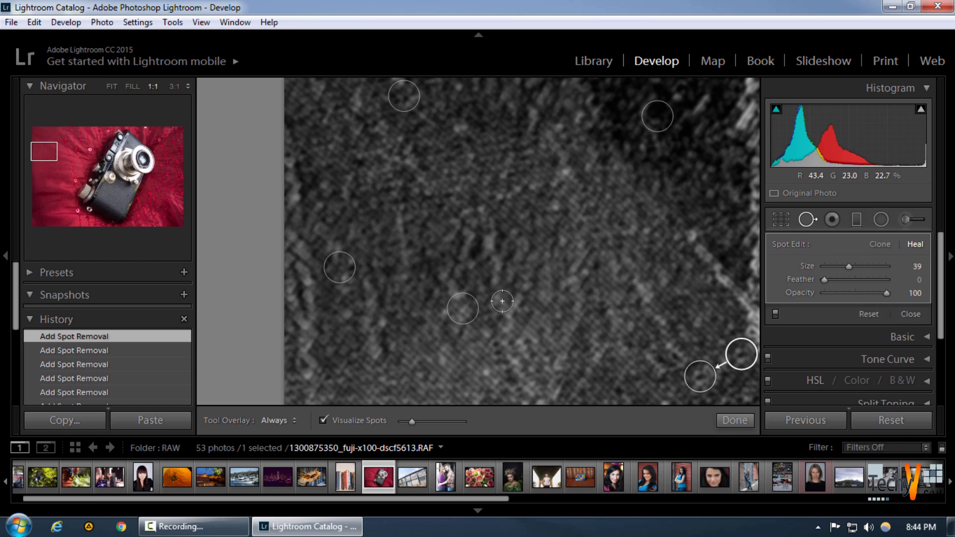
Heal the four bright specks on the fabric left of the zigzag embroidery line
{"action": "left_click_drag", "start_coordinate": [408, 344], "coordinate": [358, 178]}
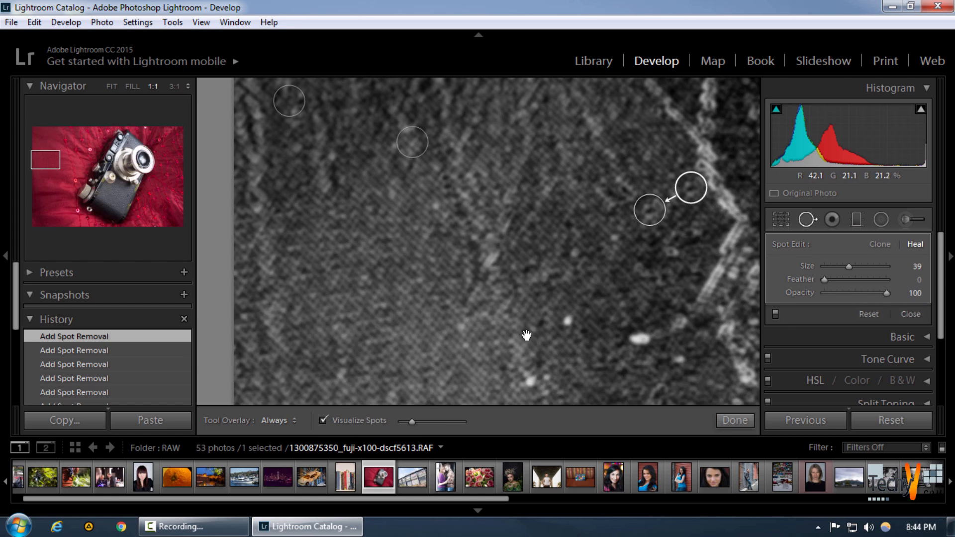
{"action": "left_click_drag", "start_coordinate": [563, 342], "coordinate": [492, 264]}
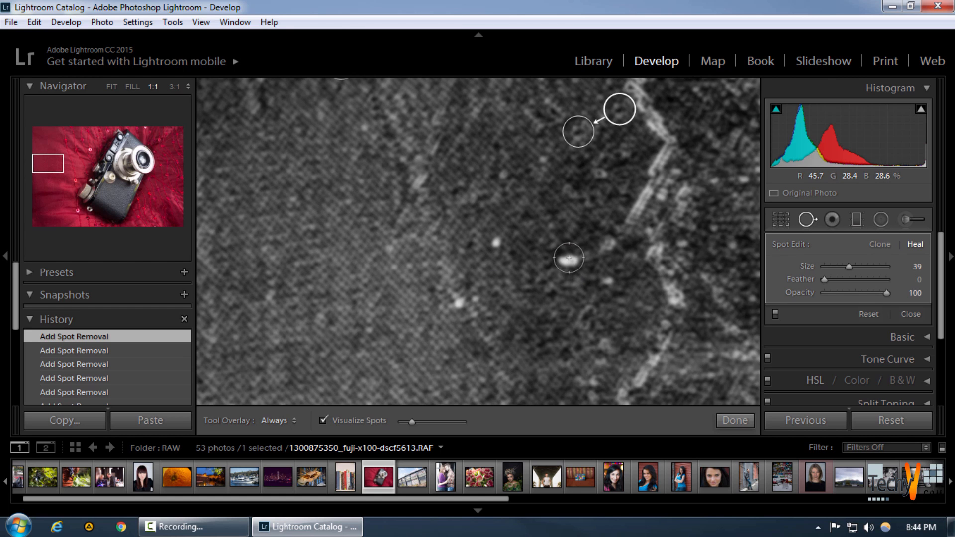
{"action": "left_click", "coordinate": [571, 262]}
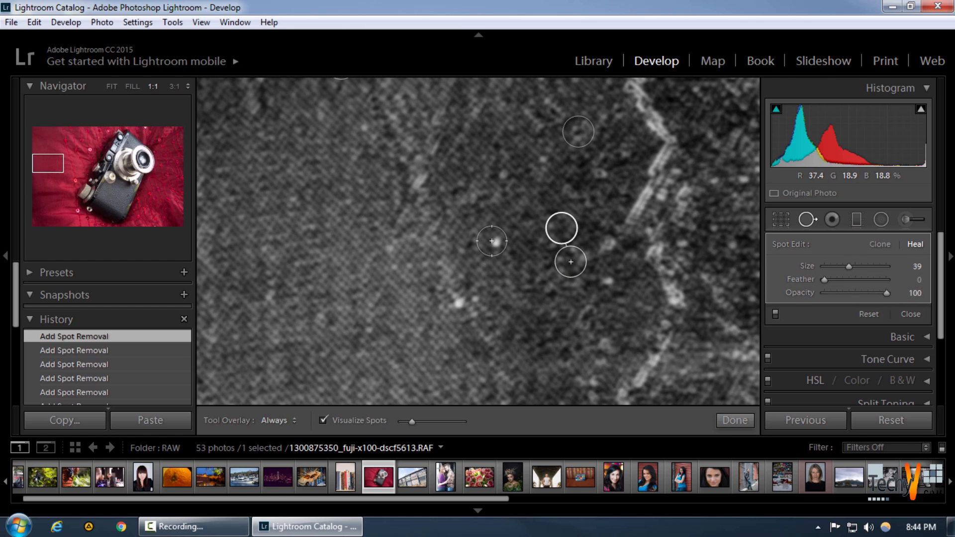
{"action": "left_click", "coordinate": [492, 240]}
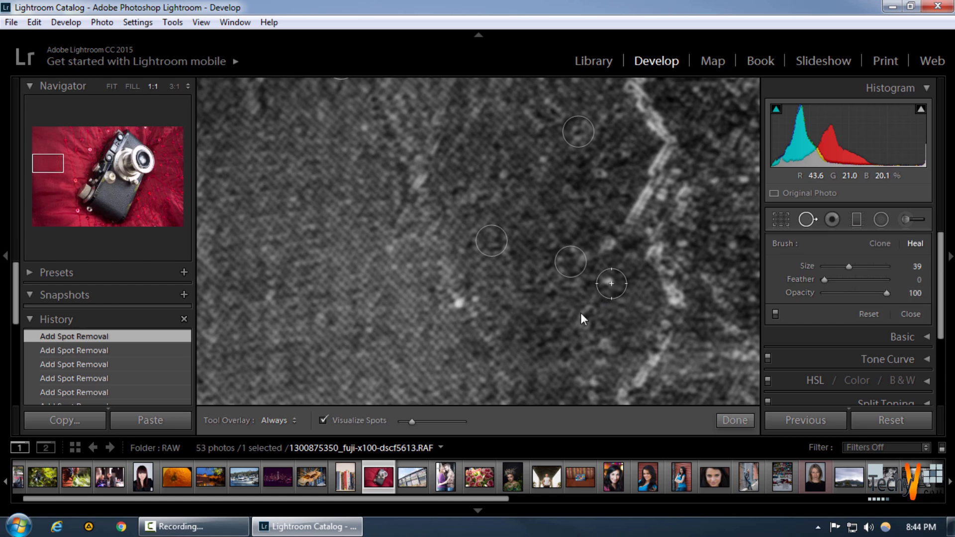
{"action": "left_click", "coordinate": [612, 283]}
{"action": "left_click", "coordinate": [465, 304]}
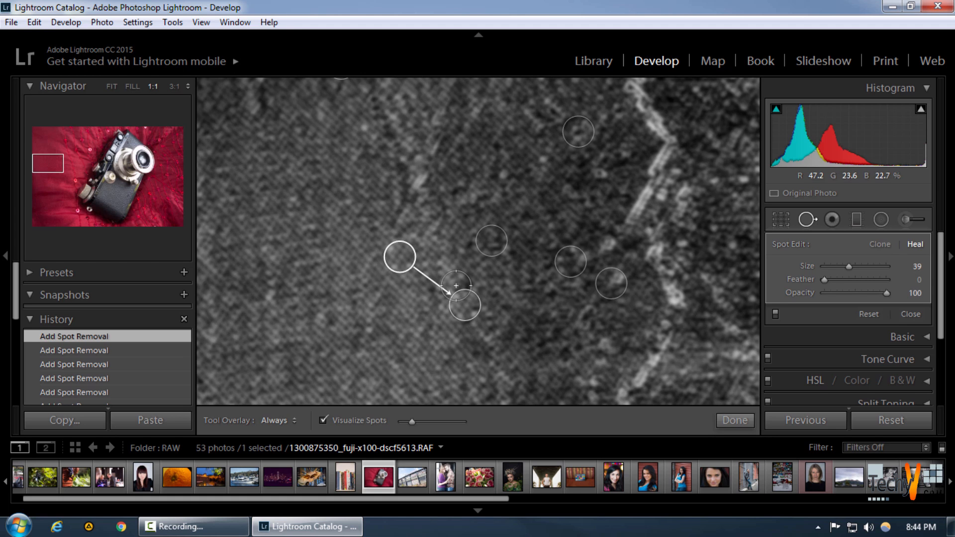
Heal the two bright specks near the middle of the photo's left edge and the speck right of the diagonal thread
{"action": "left_click_drag", "start_coordinate": [351, 328], "coordinate": [383, 224]}
{"action": "left_click_drag", "start_coordinate": [387, 310], "coordinate": [466, 214]}
{"action": "left_click_drag", "start_coordinate": [482, 352], "coordinate": [473, 250]}
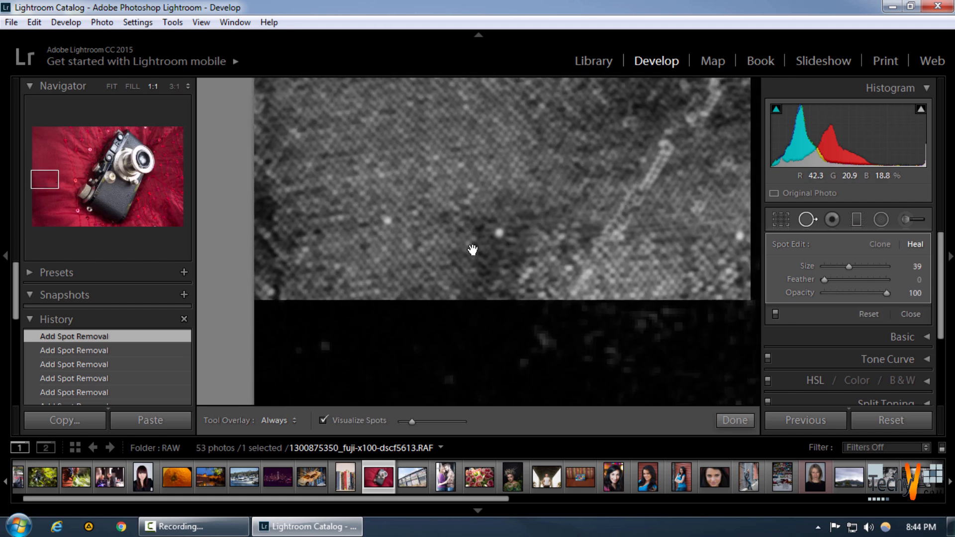
{"action": "left_click", "coordinate": [386, 219]}
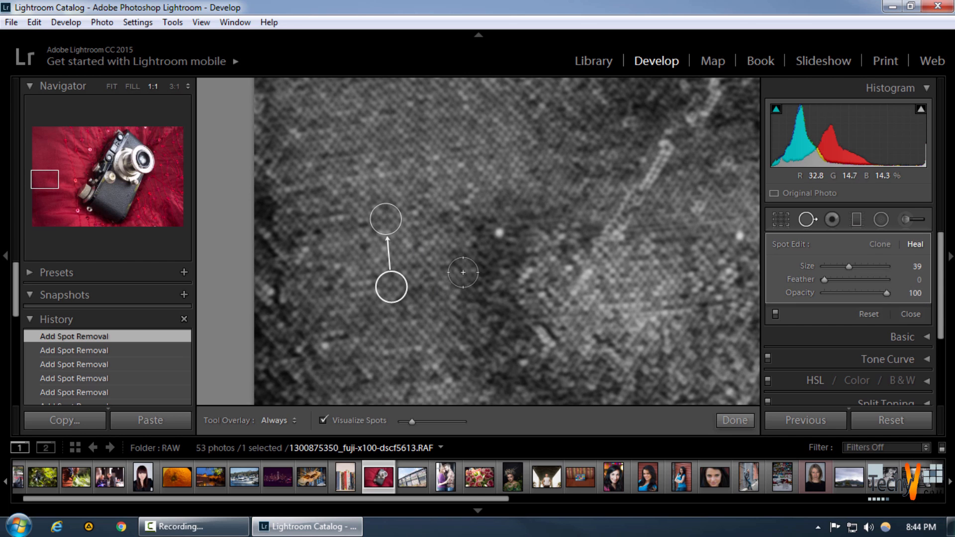
{"action": "left_click", "coordinate": [501, 233]}
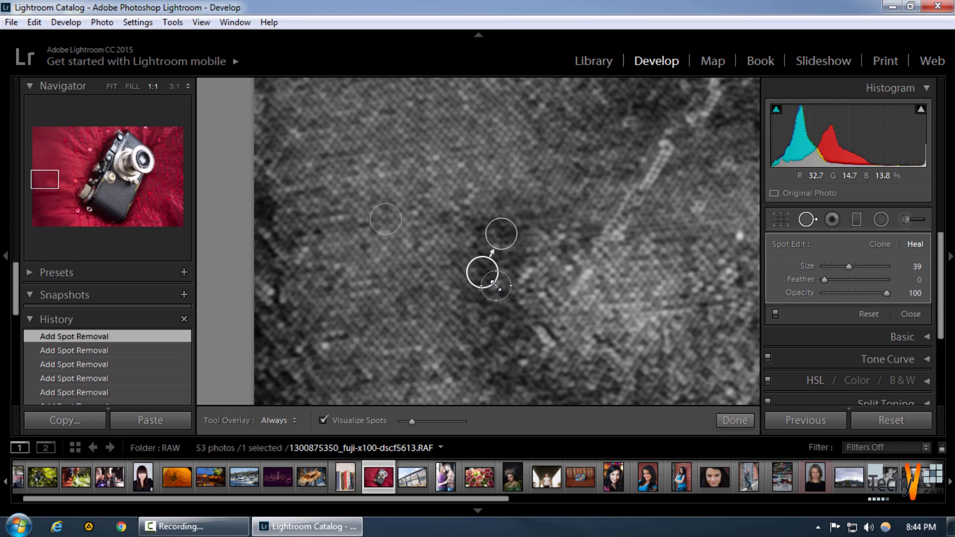
{"action": "left_click_drag", "start_coordinate": [671, 262], "coordinate": [535, 284]}
{"action": "left_click", "coordinate": [597, 253]}
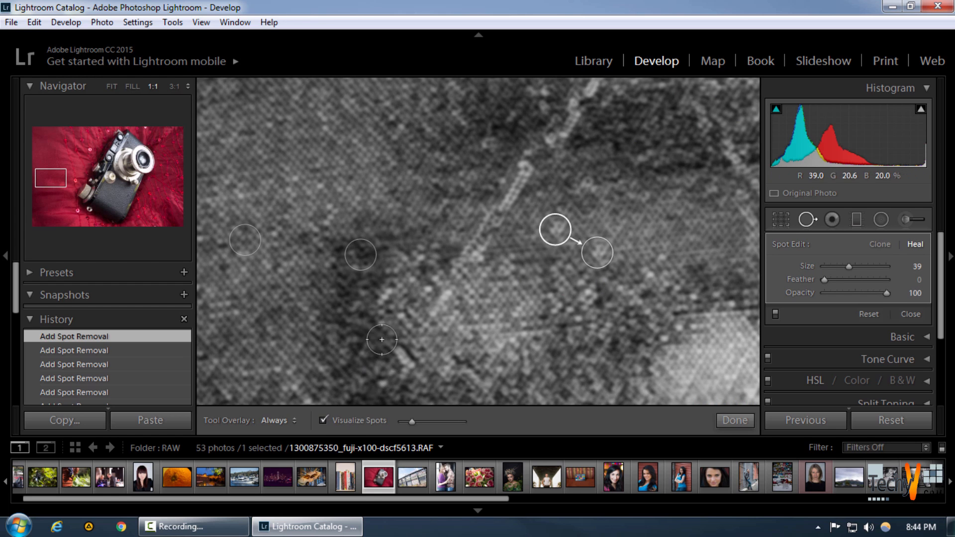
Heal the vertical trail of bright spots near the photo's left edge with one continuous brushed stroke
{"action": "left_click_drag", "start_coordinate": [420, 324], "coordinate": [503, 178]}
{"action": "left_click_drag", "start_coordinate": [494, 305], "coordinate": [503, 257]}
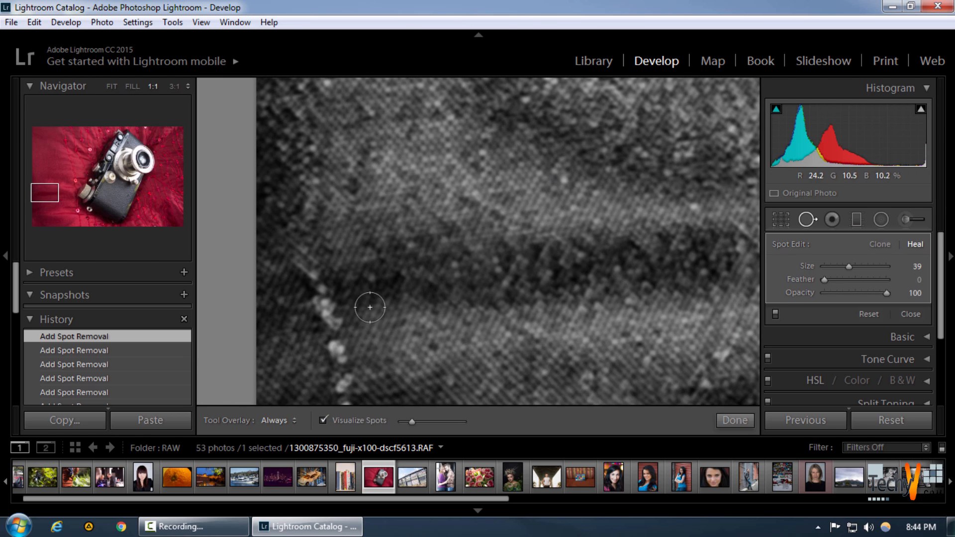
{"action": "left_click_drag", "start_coordinate": [427, 292], "coordinate": [424, 220]}
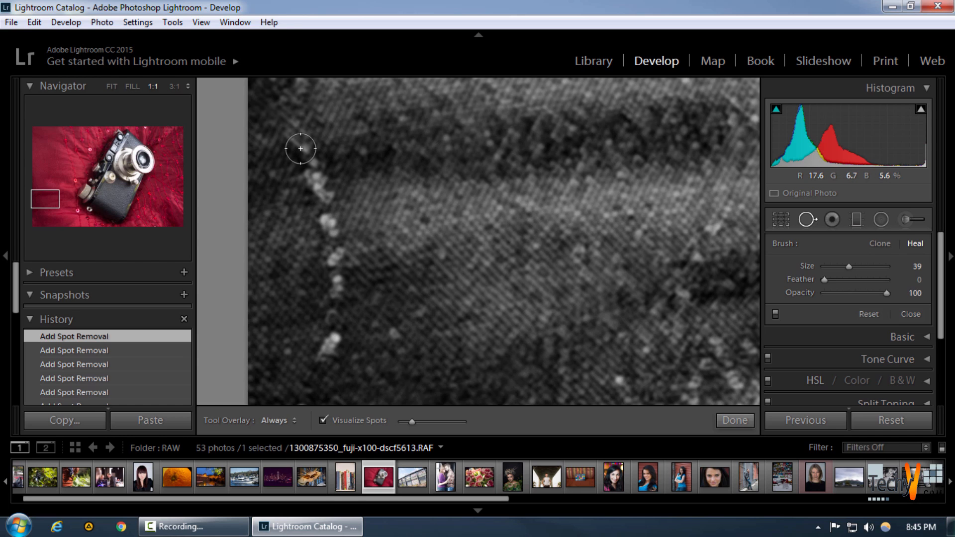
{"action": "mouse_move", "coordinate": [301, 148]}
{"action": "left_mouse_down"}
{"action": "mouse_move", "coordinate": [329, 235]}
{"action": "mouse_move", "coordinate": [331, 349]}
{"action": "mouse_move", "coordinate": [338, 345]}
{"action": "left_mouse_up"}
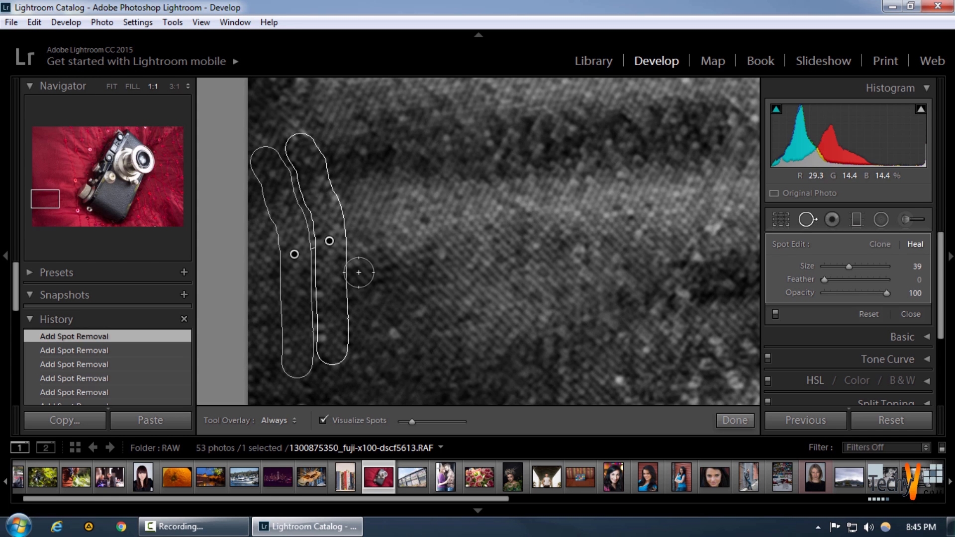
{"action": "left_click", "coordinate": [320, 163]}
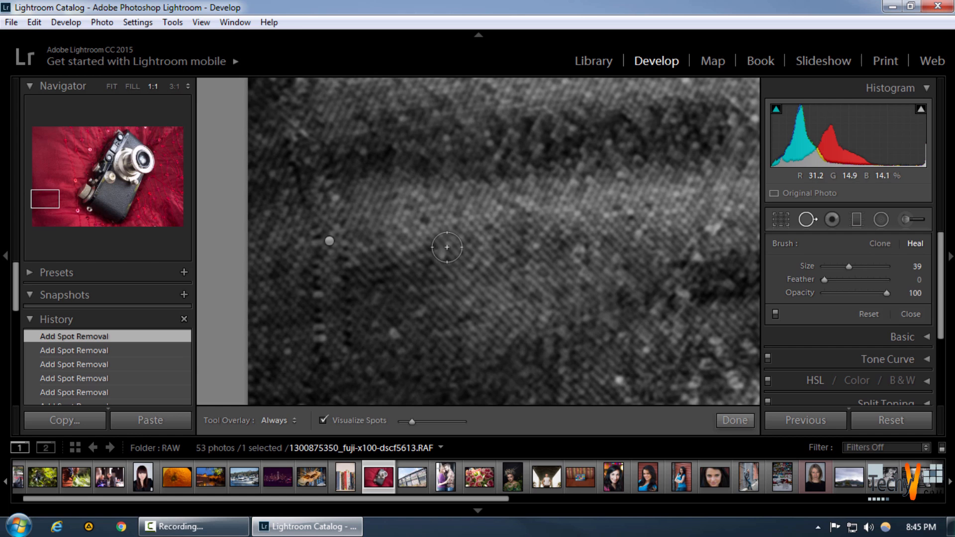
Heal the bright speck and, at size 42, the larger speck nearer the left edge; finish spot removal and show the whole photo
{"action": "left_click_drag", "start_coordinate": [511, 271], "coordinate": [438, 161]}
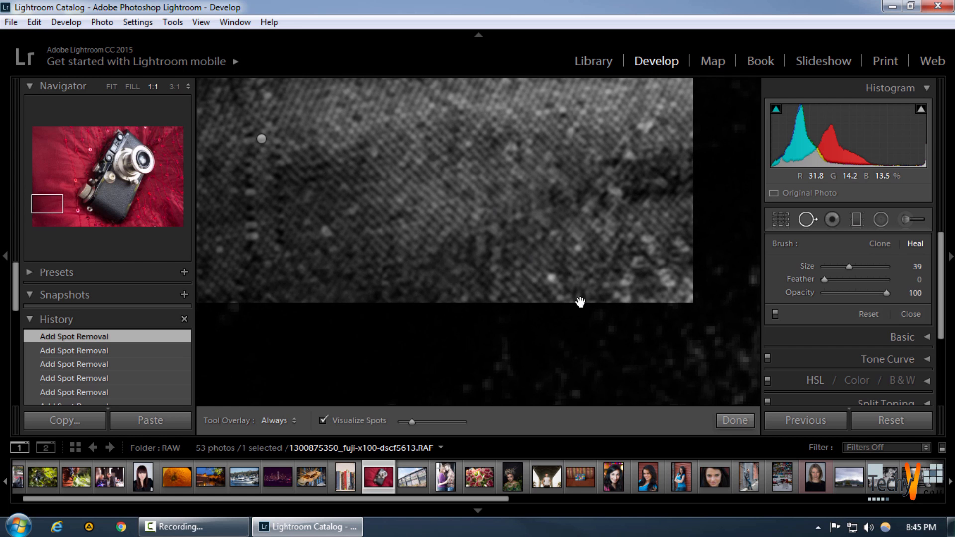
{"action": "left_click", "coordinate": [553, 278]}
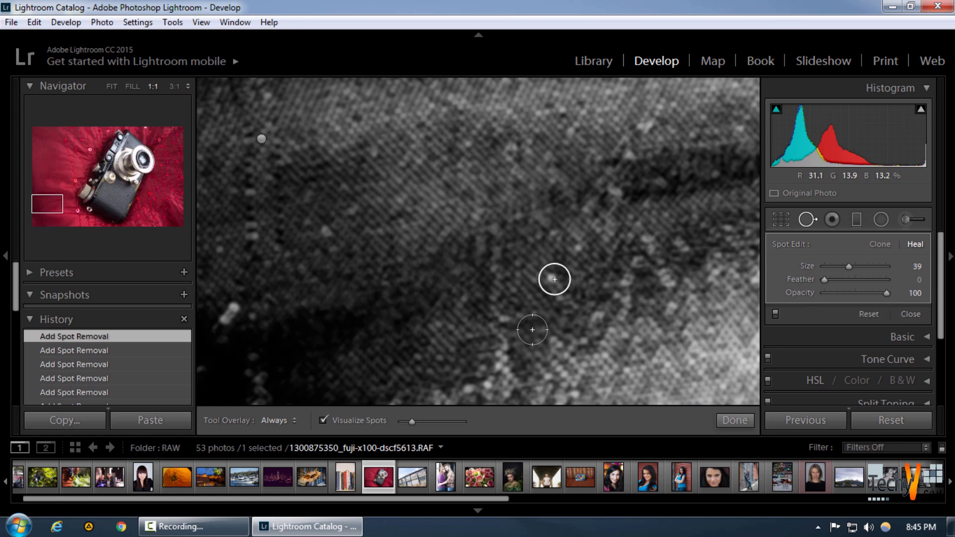
{"action": "left_click", "coordinate": [231, 315]}
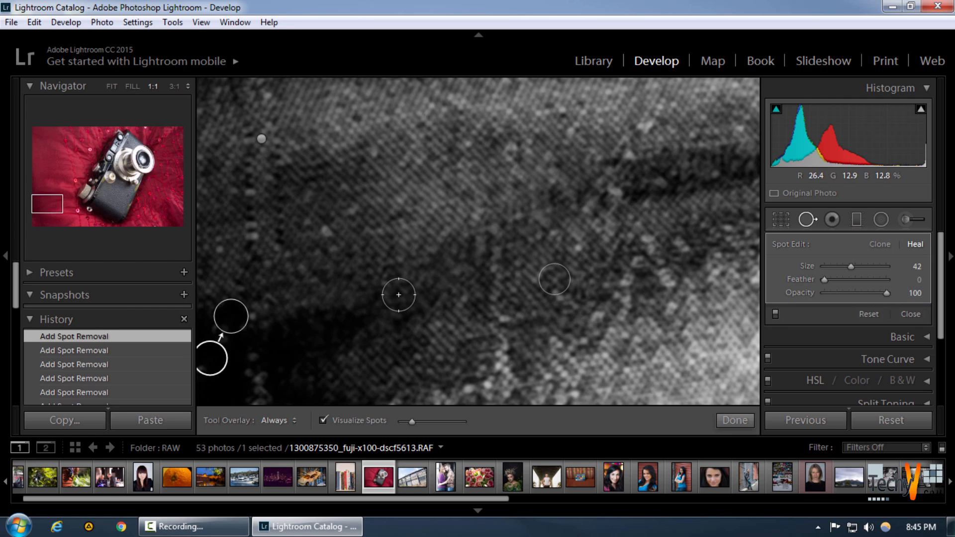
{"action": "left_click", "coordinate": [735, 421]}
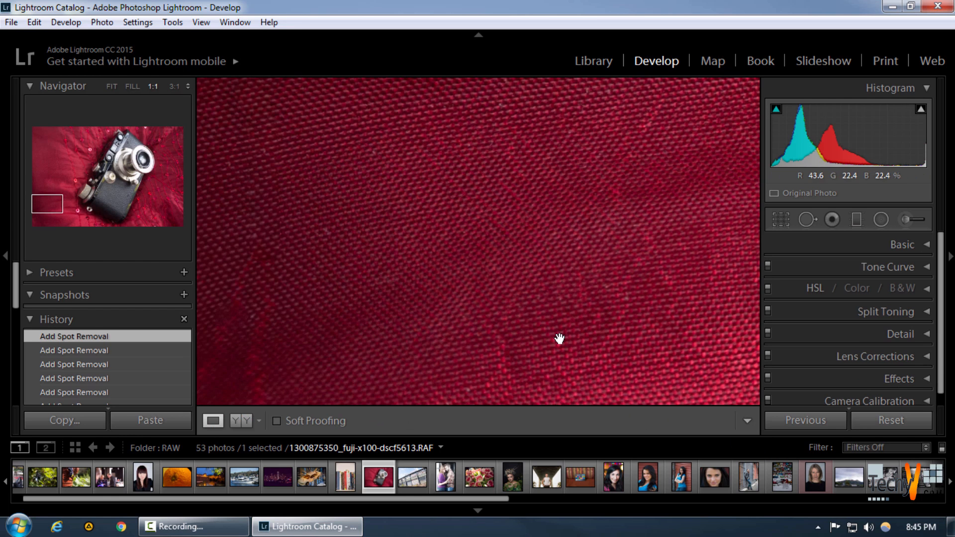
{"action": "left_click", "coordinate": [500, 270]}
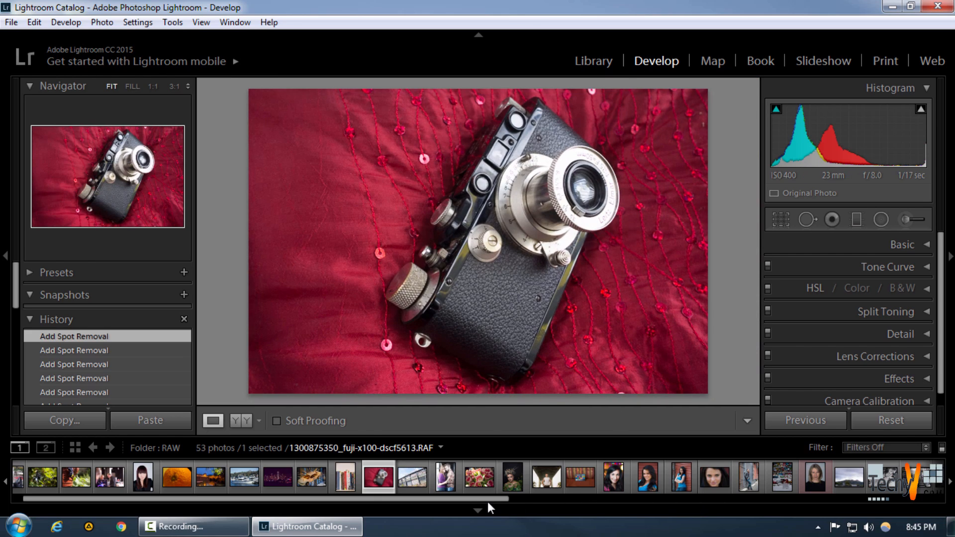
Open the seaside photo of the man tossing a soccer ball from the filmstrip
{"action": "left_click_drag", "start_coordinate": [488, 500], "coordinate": [679, 514]}
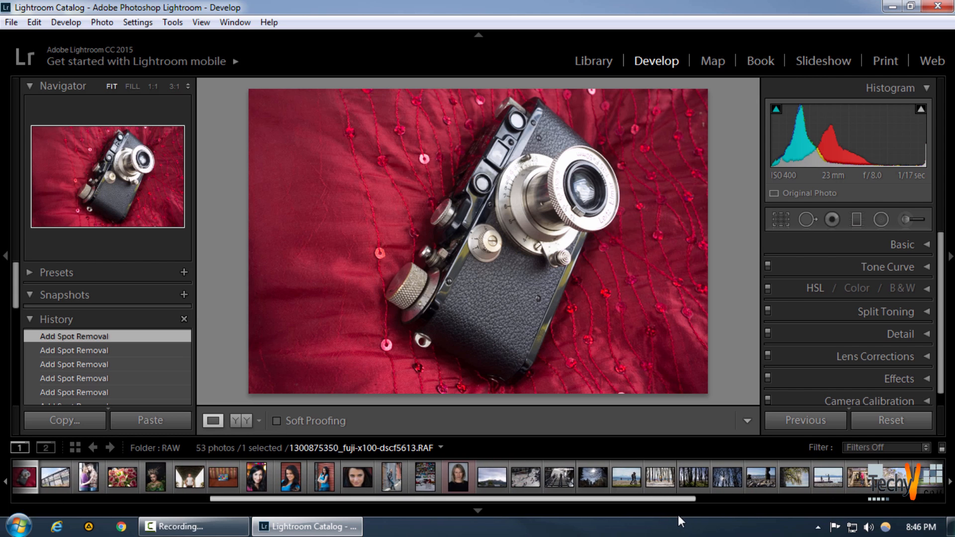
{"action": "left_click_drag", "start_coordinate": [592, 498], "coordinate": [688, 493]}
{"action": "left_click", "coordinate": [642, 476]}
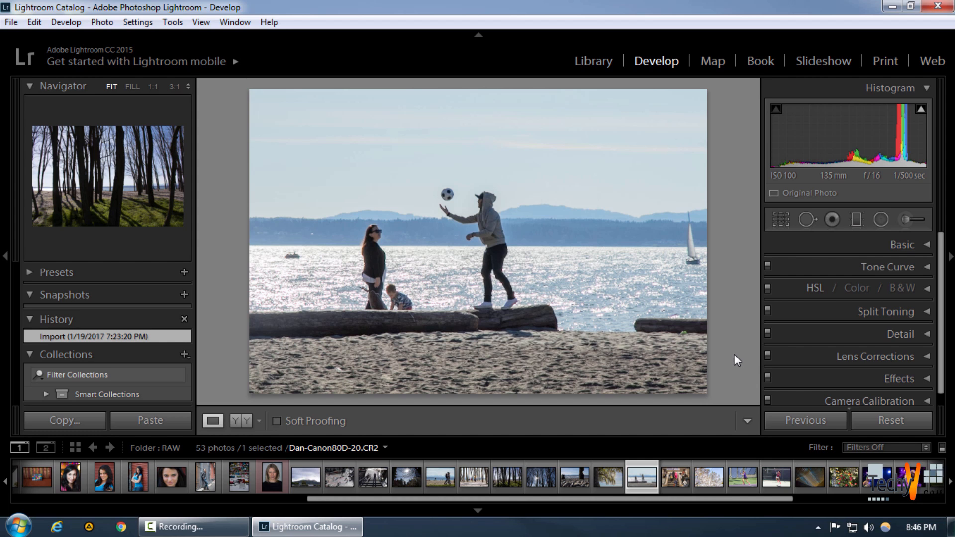
Remove the small distant boat and the sailboat from the water with Spot Removal in Clone mode at size 78, and finish the edit
{"action": "left_click", "coordinate": [807, 220]}
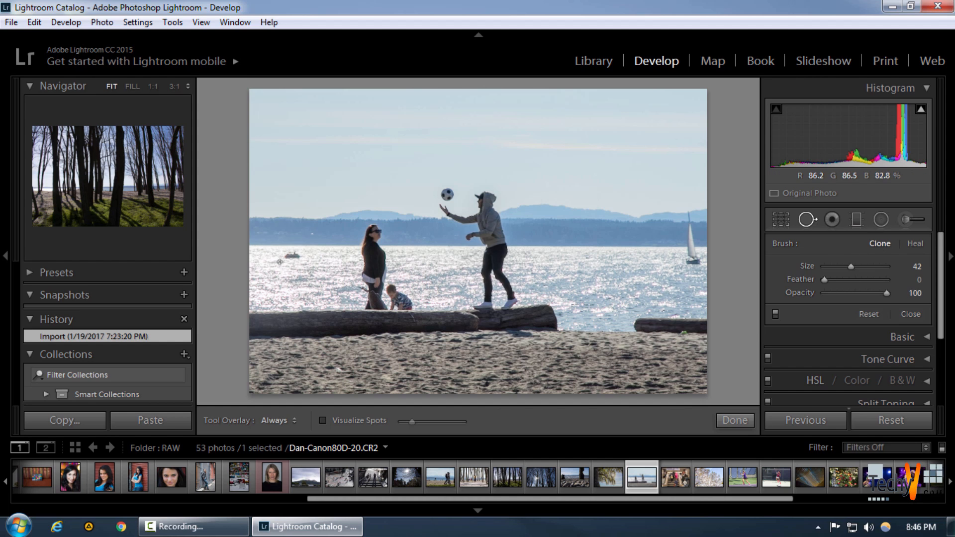
{"action": "scroll", "coordinate": [280, 262], "scroll_direction": "up", "scroll_amount": 9}
{"action": "left_click", "coordinate": [292, 258]}
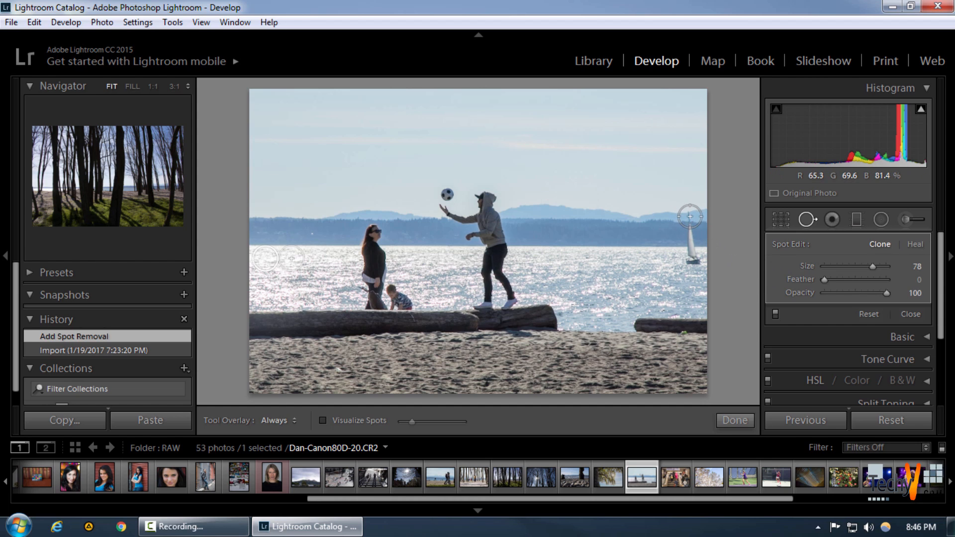
{"action": "left_click_drag", "start_coordinate": [689, 217], "coordinate": [690, 267]}
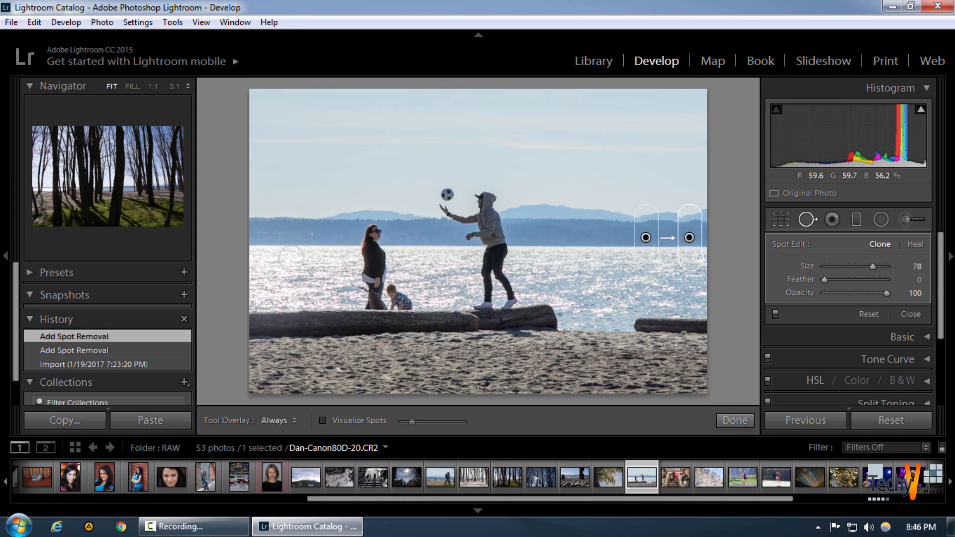
{"action": "left_click", "coordinate": [738, 420]}
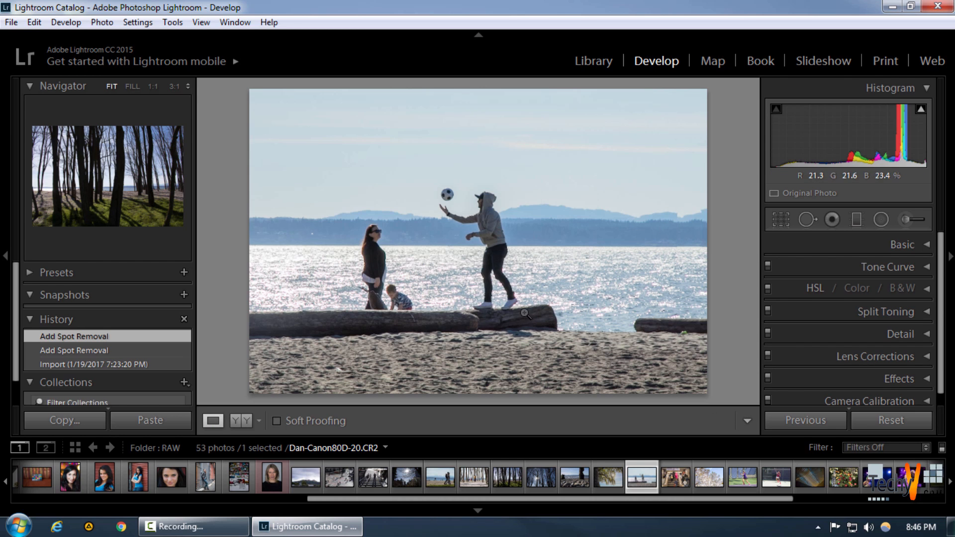
Open the pebble beach photo with the two tree stumps and set the Spot Removal Clone brush to size 79 and feather 87
{"action": "left_click", "coordinate": [576, 477]}
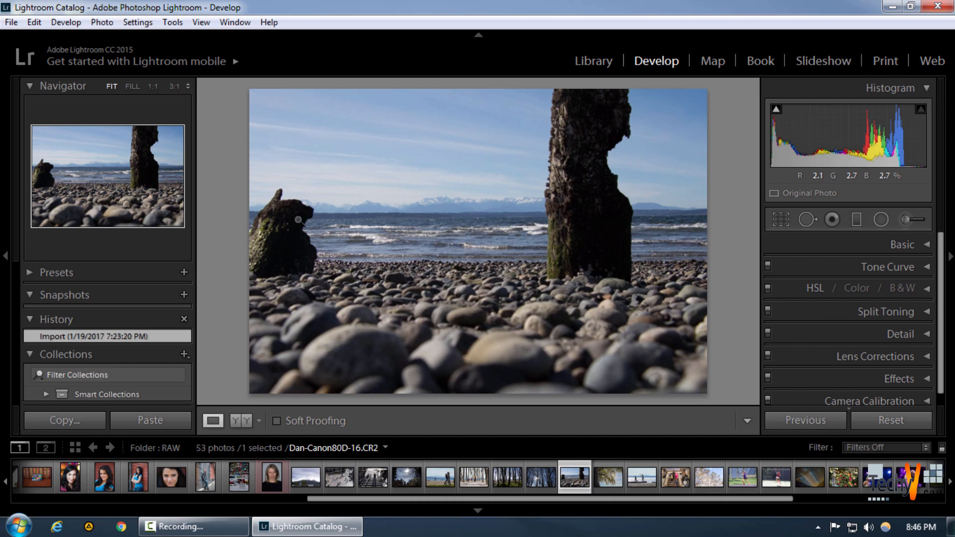
{"action": "left_click", "coordinate": [800, 219]}
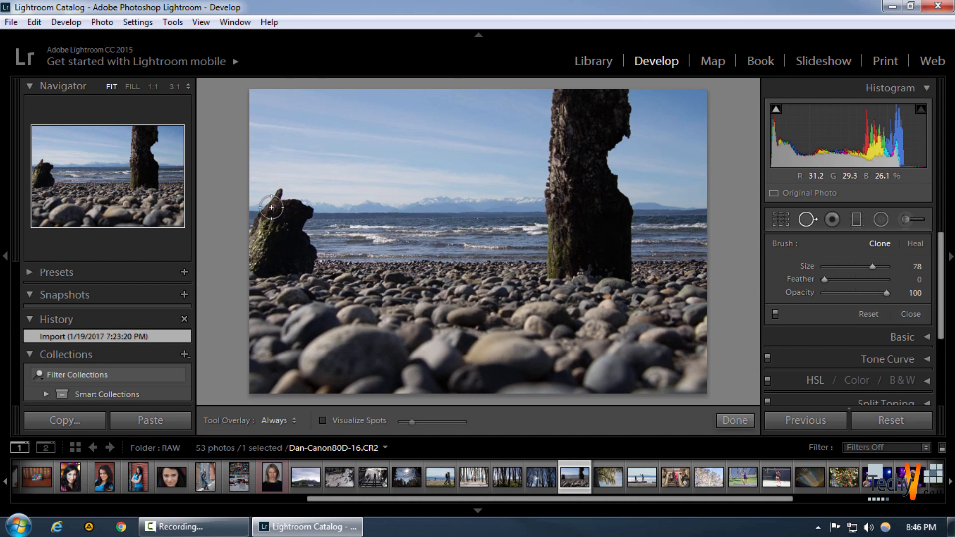
{"action": "scroll", "coordinate": [277, 200], "scroll_direction": "down", "scroll_amount": 1}
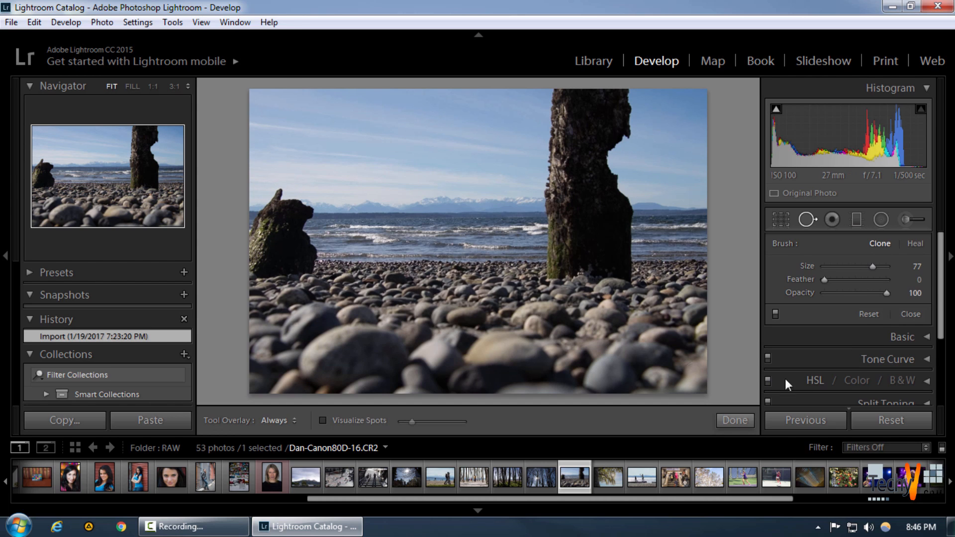
{"action": "left_click_drag", "start_coordinate": [825, 280], "coordinate": [881, 278]}
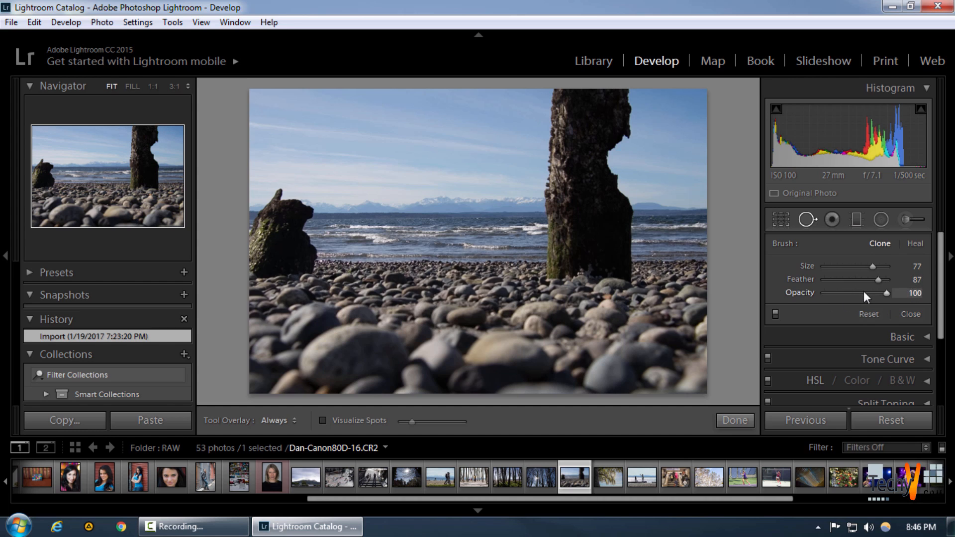
{"action": "scroll", "coordinate": [279, 204], "scroll_direction": "up", "scroll_amount": 2}
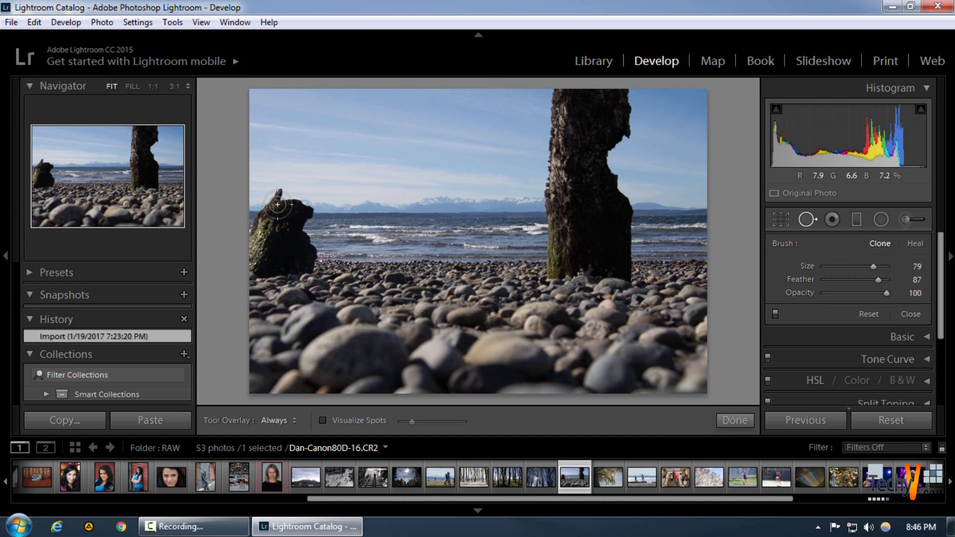
Clone out the entire short stump at the photo's left edge, reduce that spot's feather to 12, and finish spot removal
{"action": "mouse_move", "coordinate": [281, 202]}
{"action": "left_mouse_down"}
{"action": "mouse_move", "coordinate": [249, 262]}
{"action": "mouse_move", "coordinate": [307, 260]}
{"action": "mouse_move", "coordinate": [286, 238]}
{"action": "mouse_move", "coordinate": [295, 209]}
{"action": "left_mouse_up"}
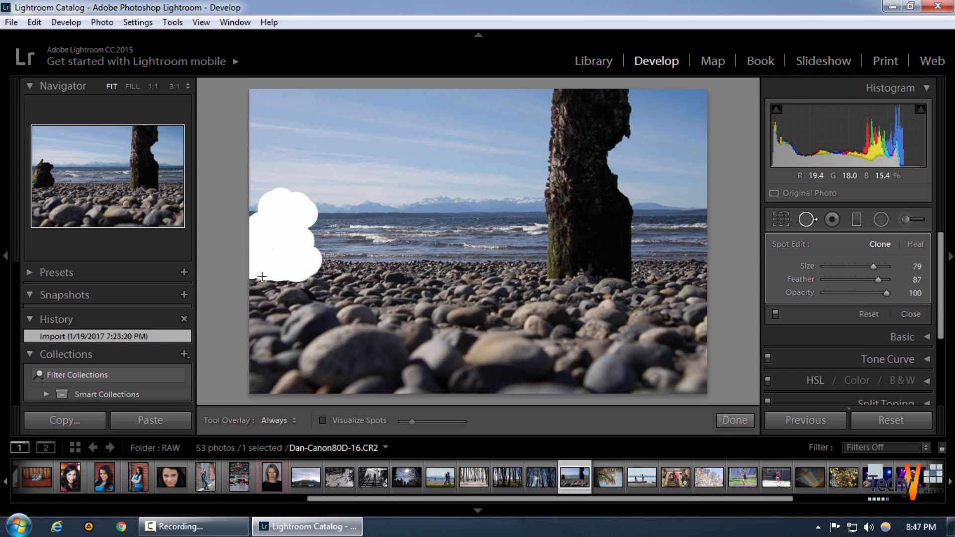
{"action": "left_click_drag", "start_coordinate": [262, 276], "coordinate": [262, 277]}
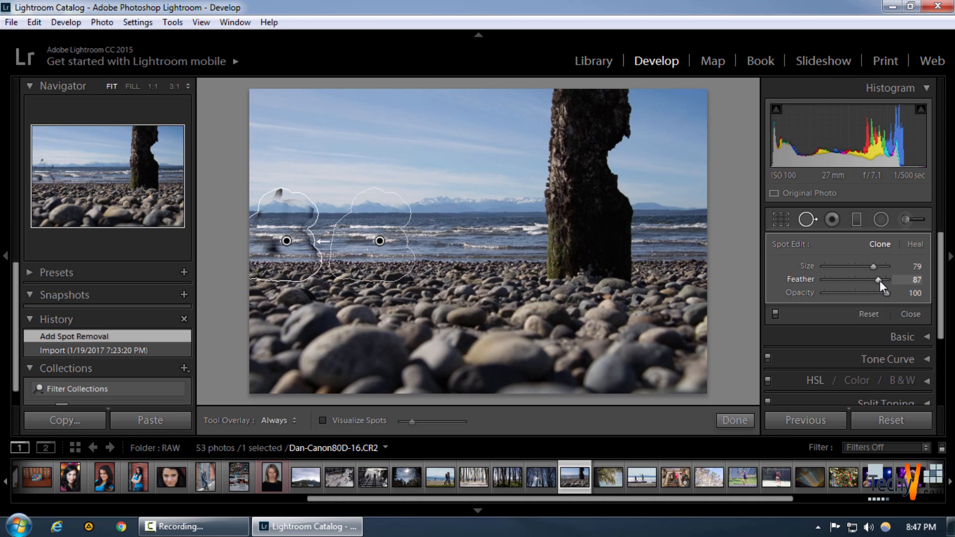
{"action": "left_click_drag", "start_coordinate": [868, 282], "coordinate": [860, 282]}
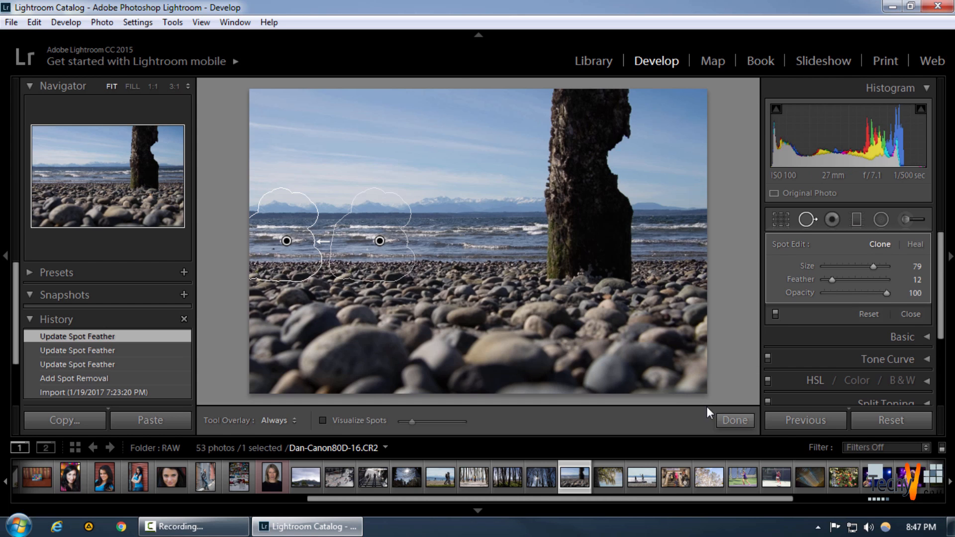
{"action": "left_click", "coordinate": [734, 420]}
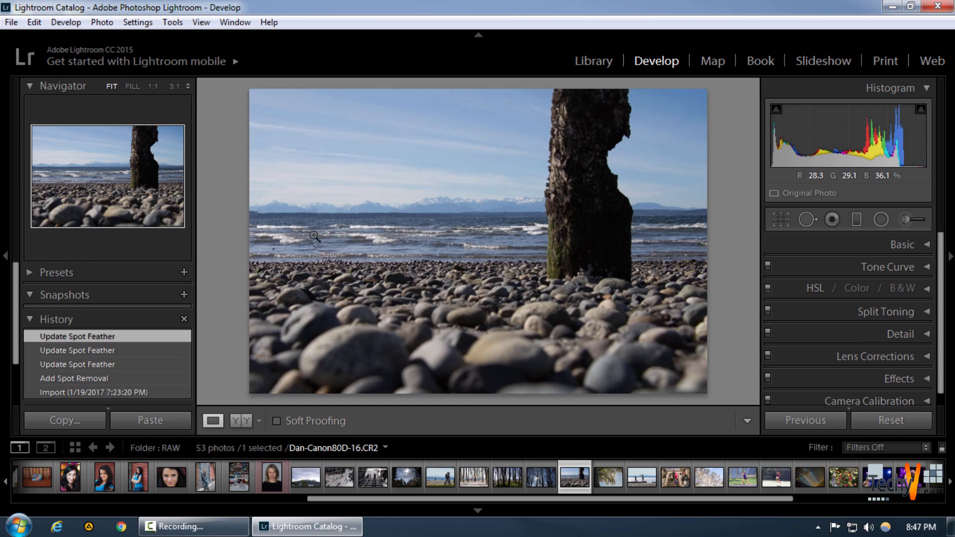